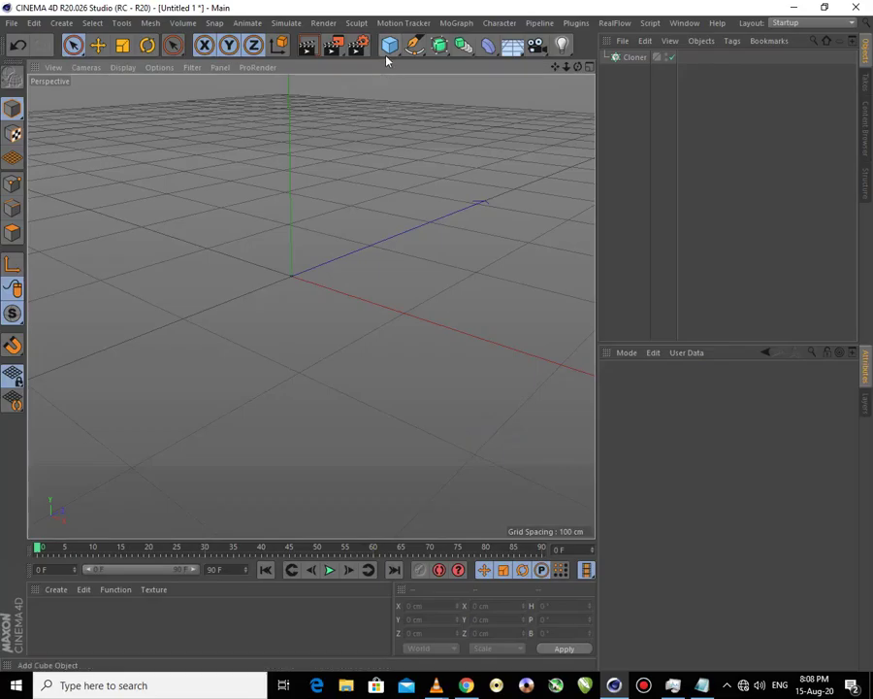
- Add a Cube and size it 300 × 2 × 10 cm as a thin slat
click(389, 44)
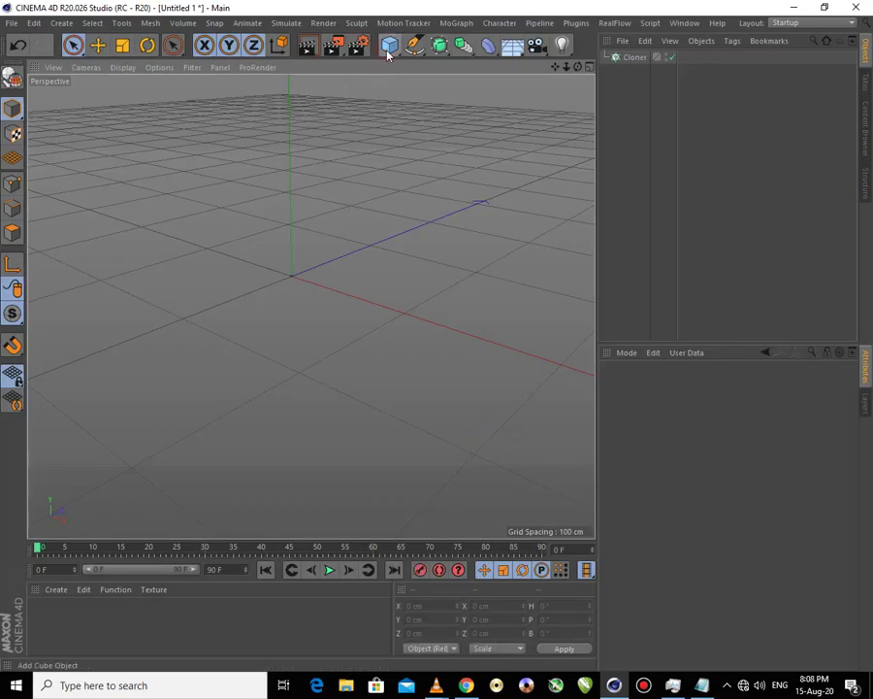
click(659, 413)
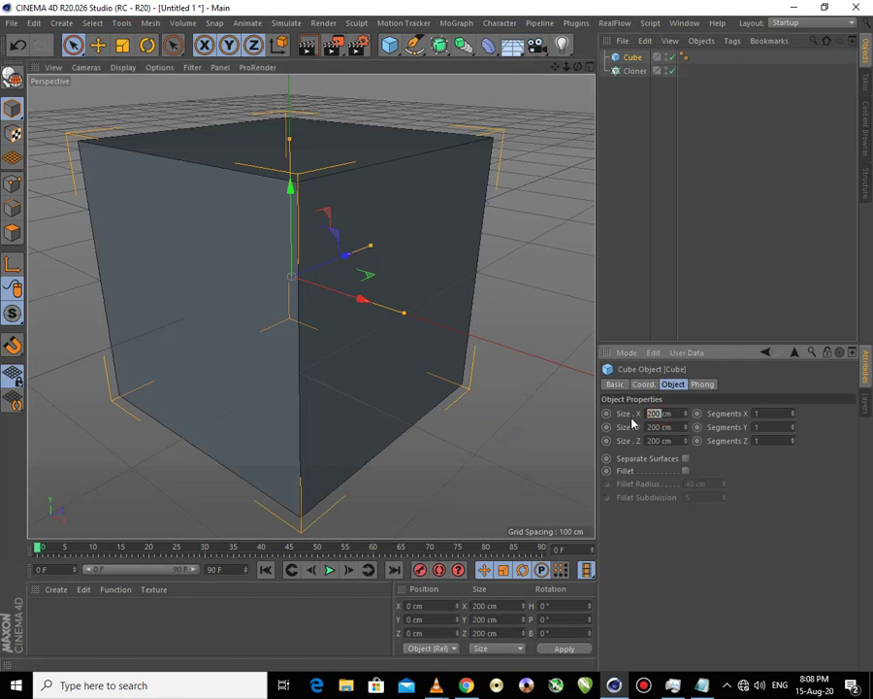
text(3)
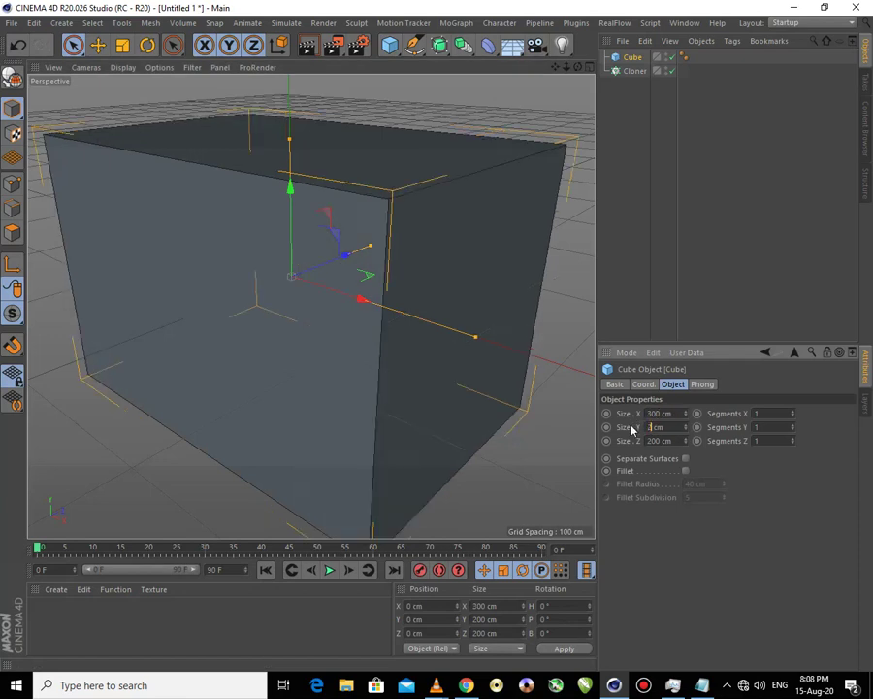
click(664, 440)
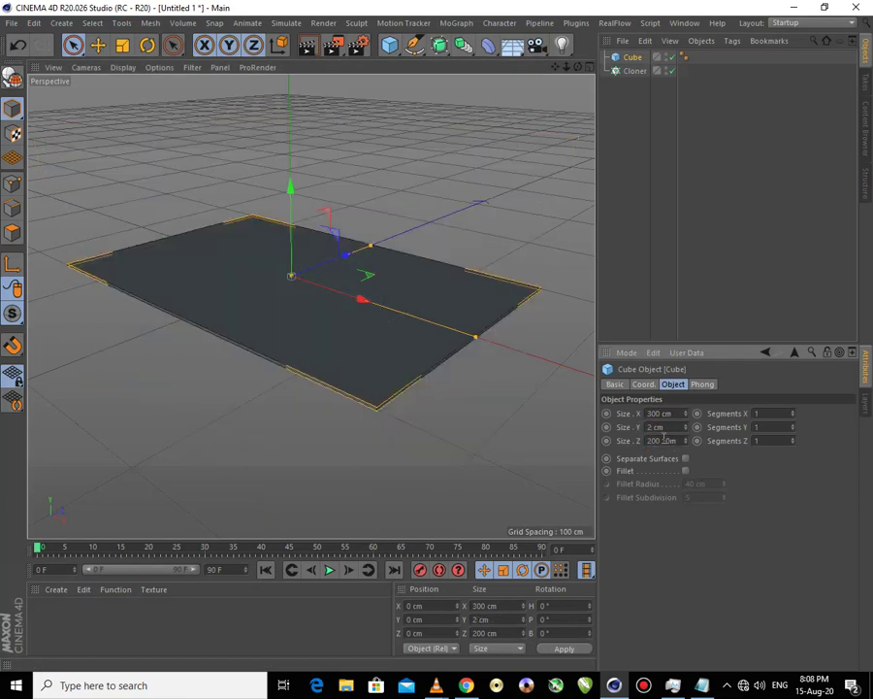
text(1000)
key(Return)
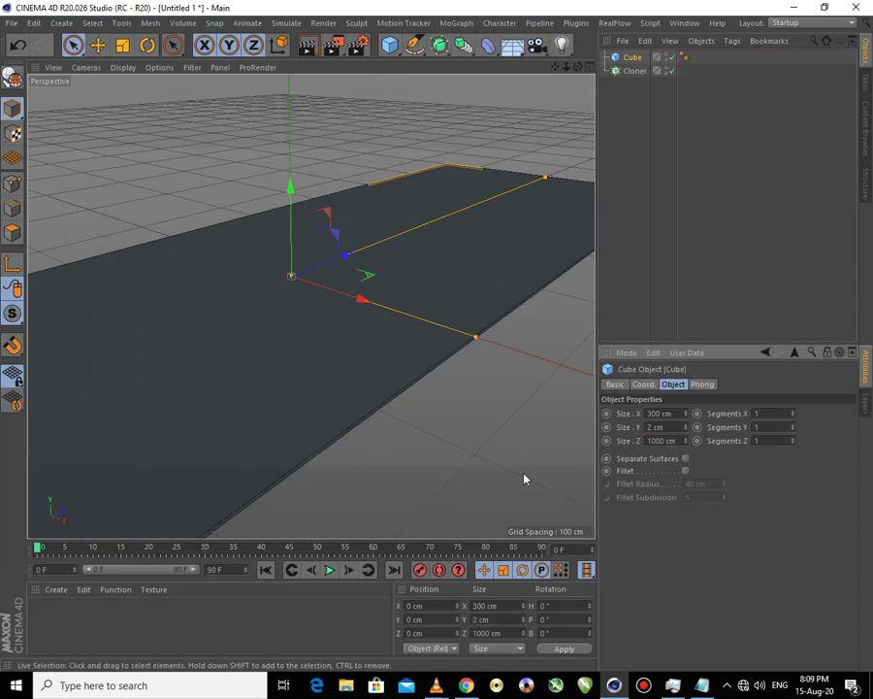
text(10)
key(Return)
- Enable a fillet to round the slat's edges, set Segments X to 2, and deselect it
mouse_move(485, 394)
alt+mouse_down()
mouse_move(444, 421)
mouse_move(393, 292)
alt+mouse_up()
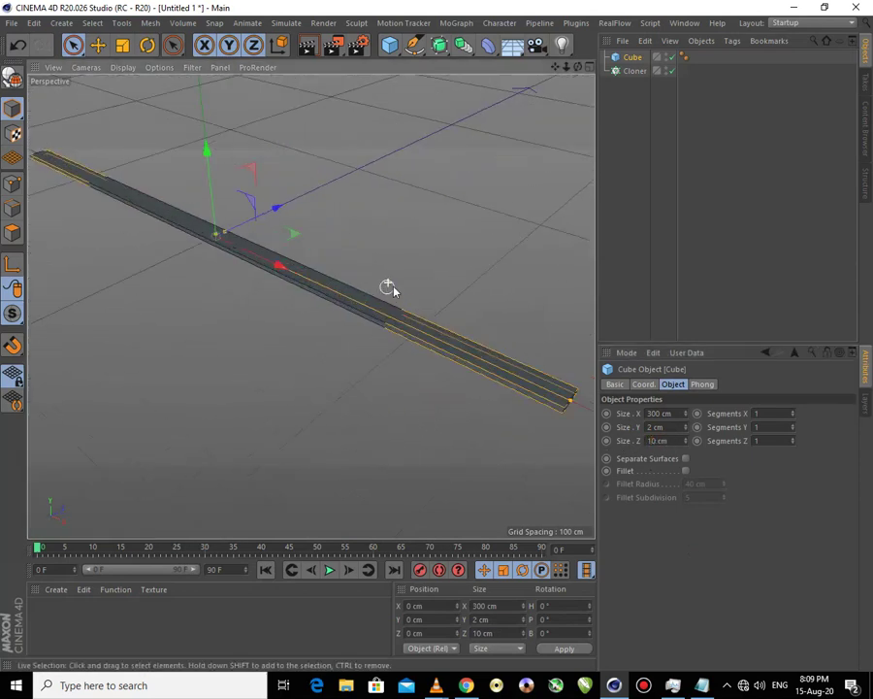
click(686, 471)
alt+drag(561, 393, 570, 425)
double_click(779, 416)
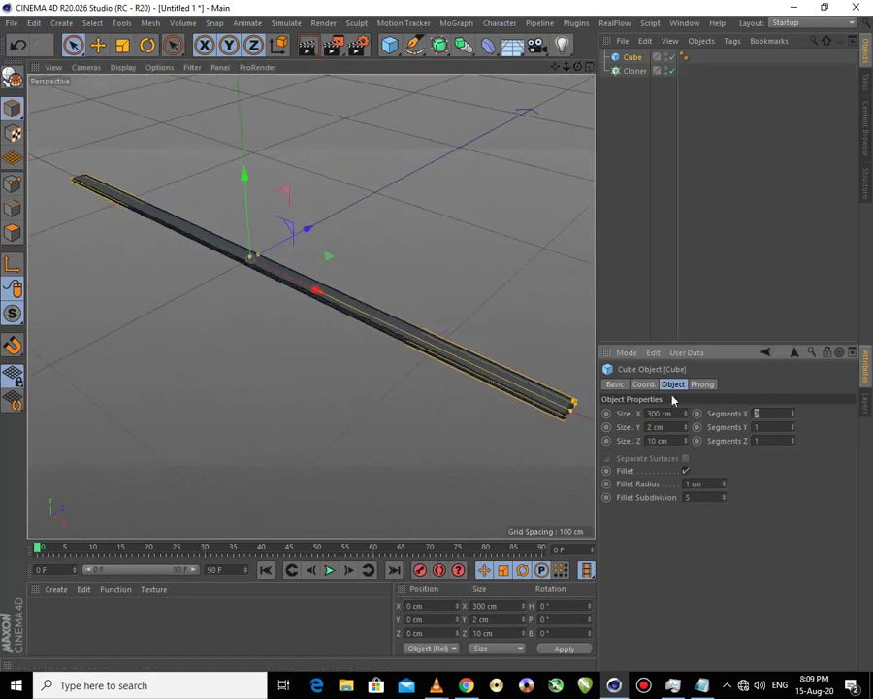
click(430, 421)
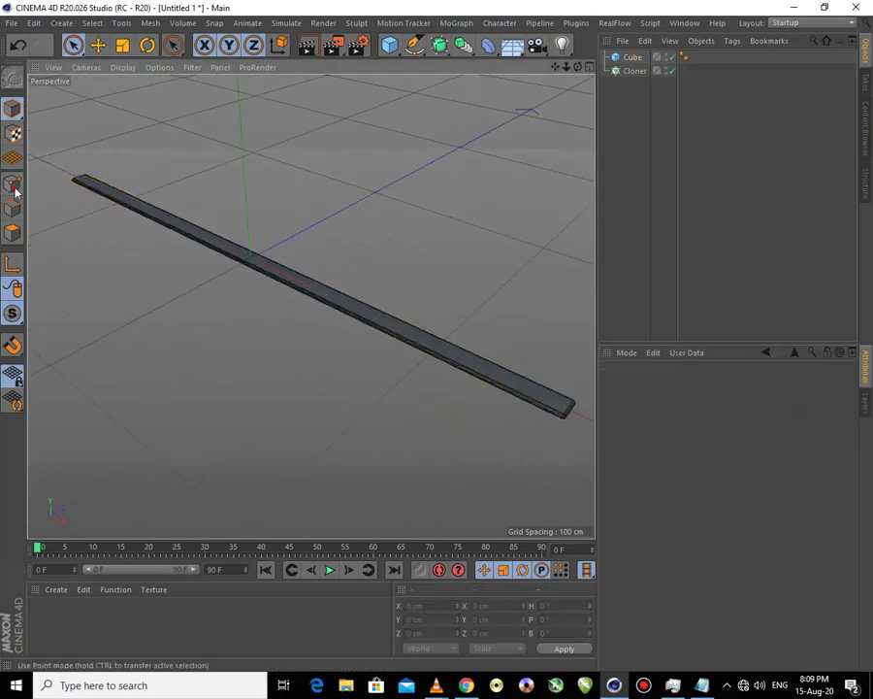
- Select the slat Cube and make it an editable polygon object
drag(73, 44, 97, 60)
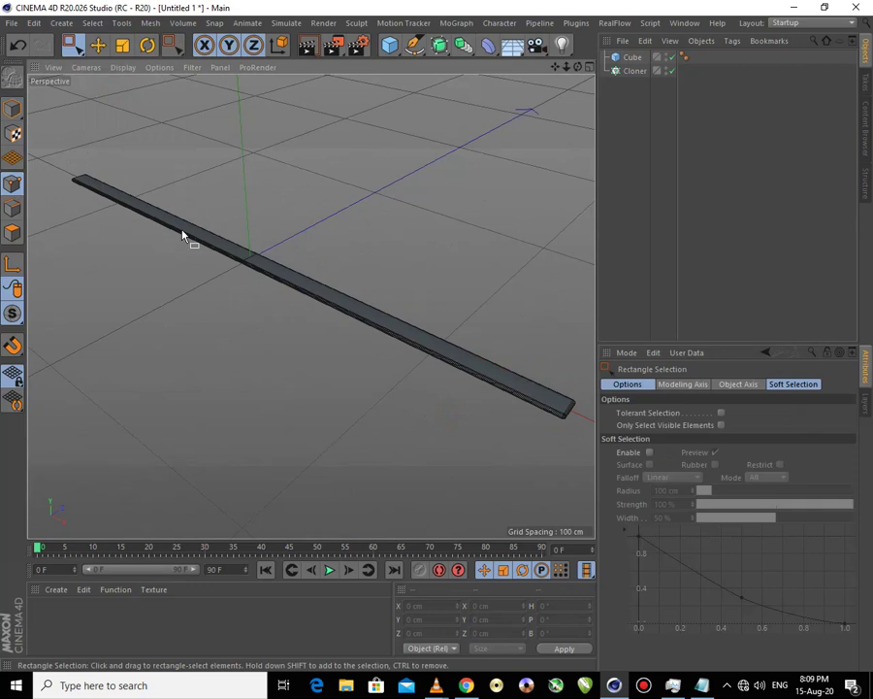
click(632, 57)
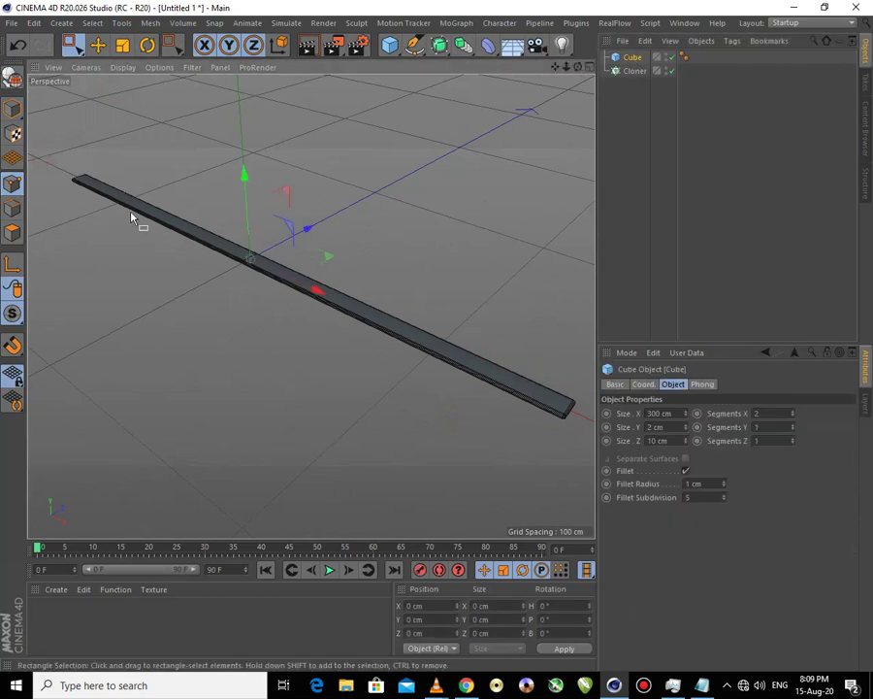
alt+drag(233, 359, 258, 370)
alt+drag(68, 175, 117, 206)
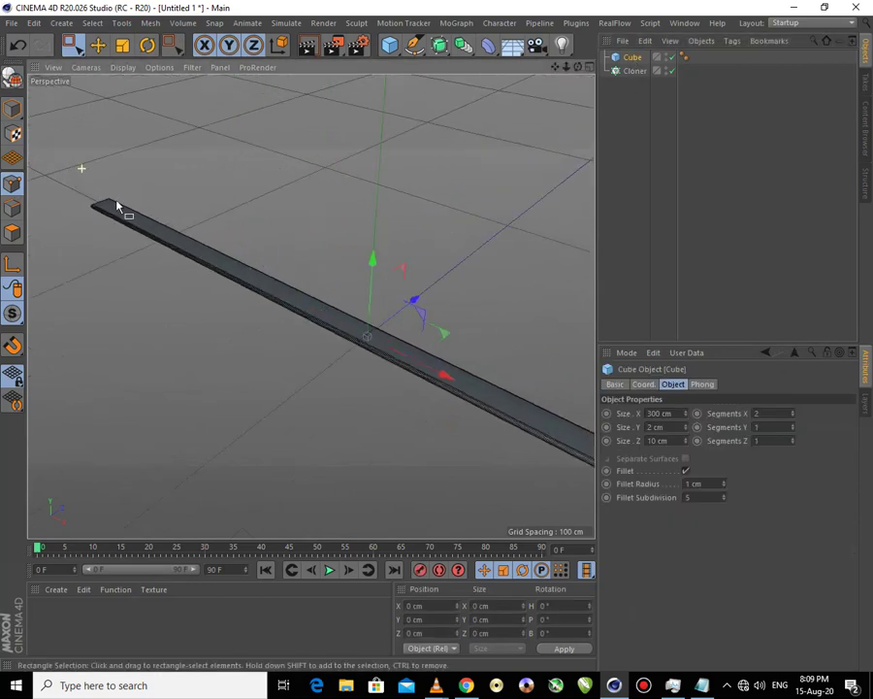
click(12, 80)
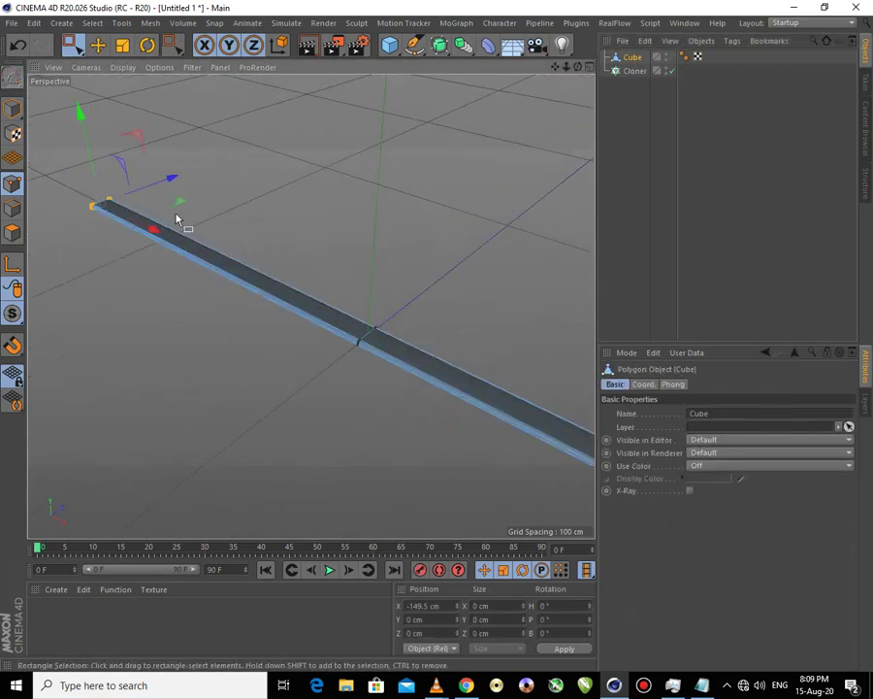
key(Delete)
scroll(177, 241, down, 2)
scroll(177, 241, down, 2)
mouse_move(177, 241)
alt+mouse_down()
mouse_move(334, 372)
mouse_move(300, 380)
mouse_move(450, 338)
mouse_move(320, 238)
alt+mouse_up()
- Test the slat under the old Cloner, then remove the Cloner so the Cube stands alone
drag(72, 45, 106, 65)
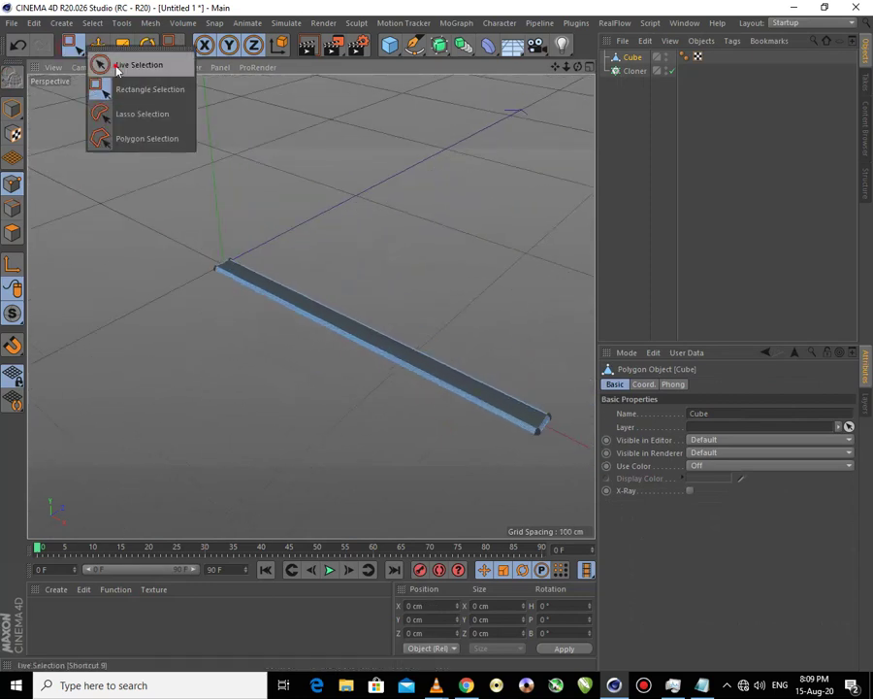
drag(633, 56, 636, 70)
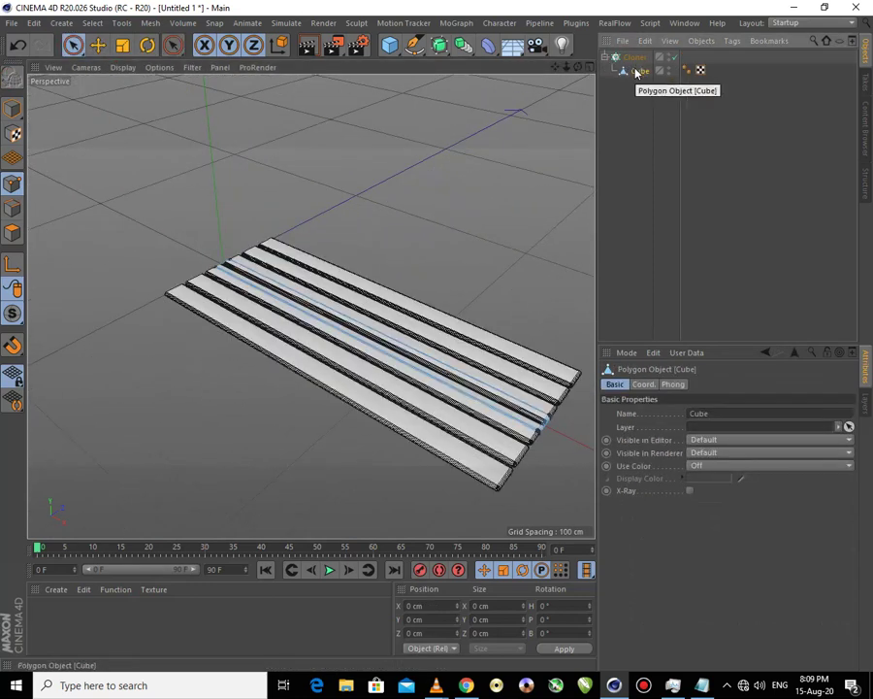
scroll(372, 272, down, 2)
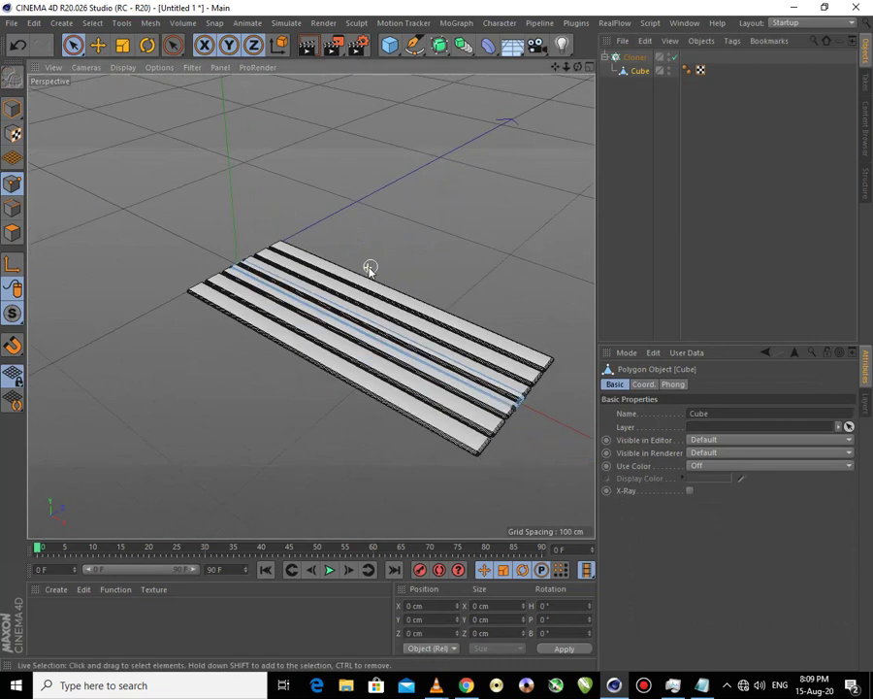
click(633, 57)
click(631, 71)
click(626, 58)
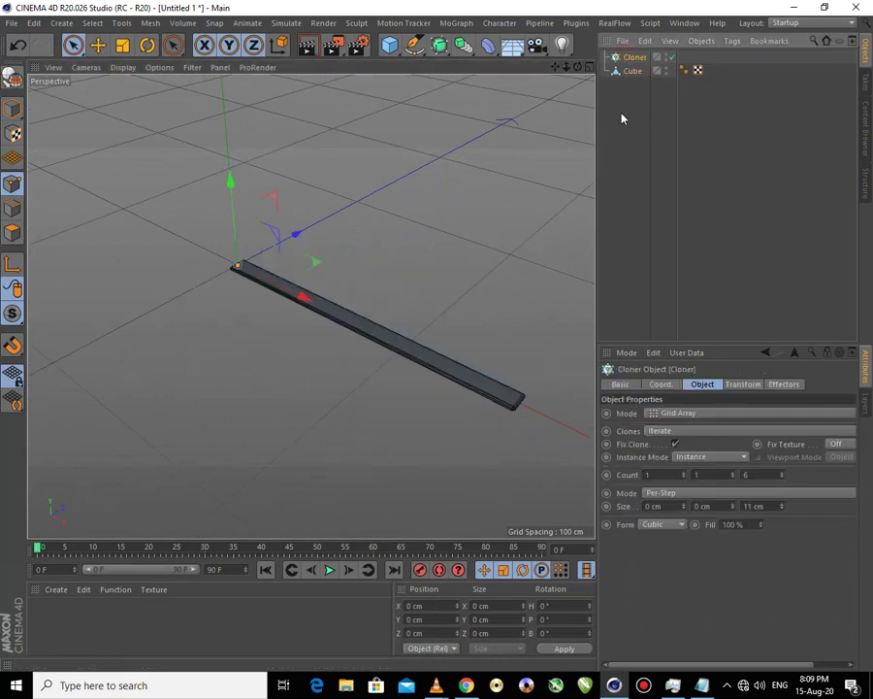
key(ctrl+z)
click(573, 25)
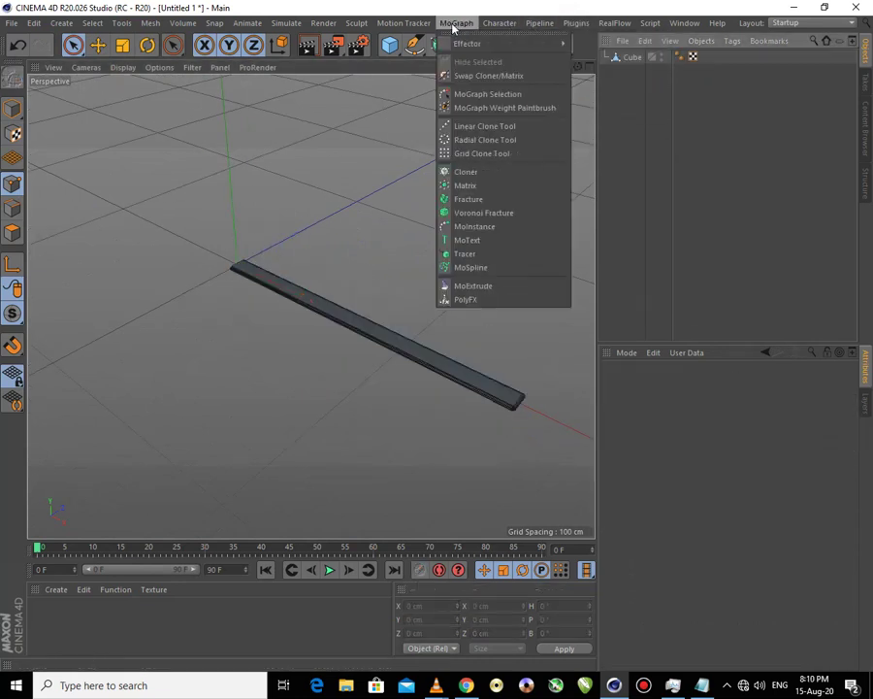
- Add a Cloner, nest the slat inside it, and set the mode to Grid Array
click(398, 120)
click(463, 45)
click(726, 137)
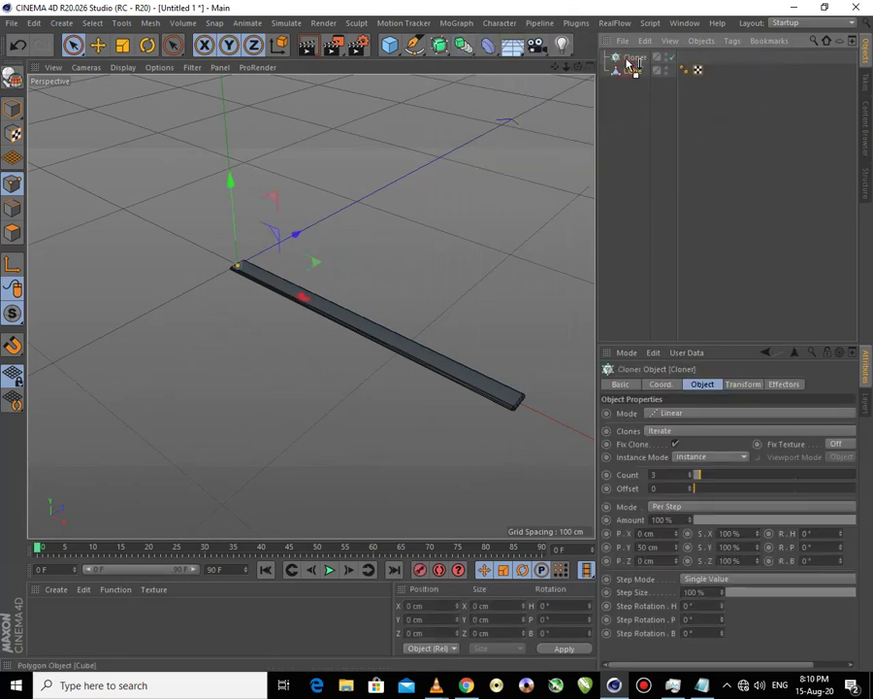
drag(639, 71, 634, 57)
click(632, 57)
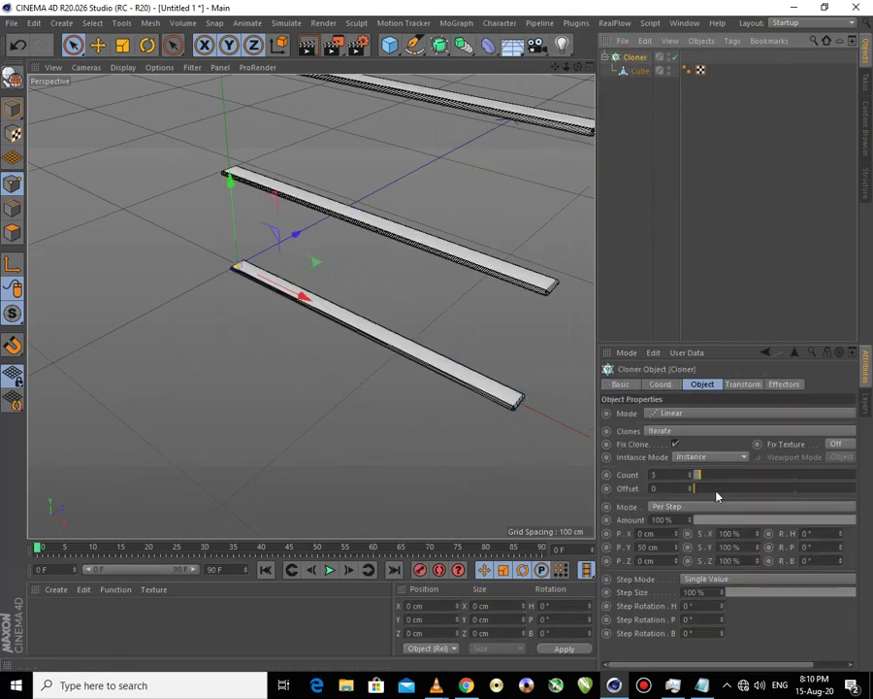
click(693, 414)
click(675, 463)
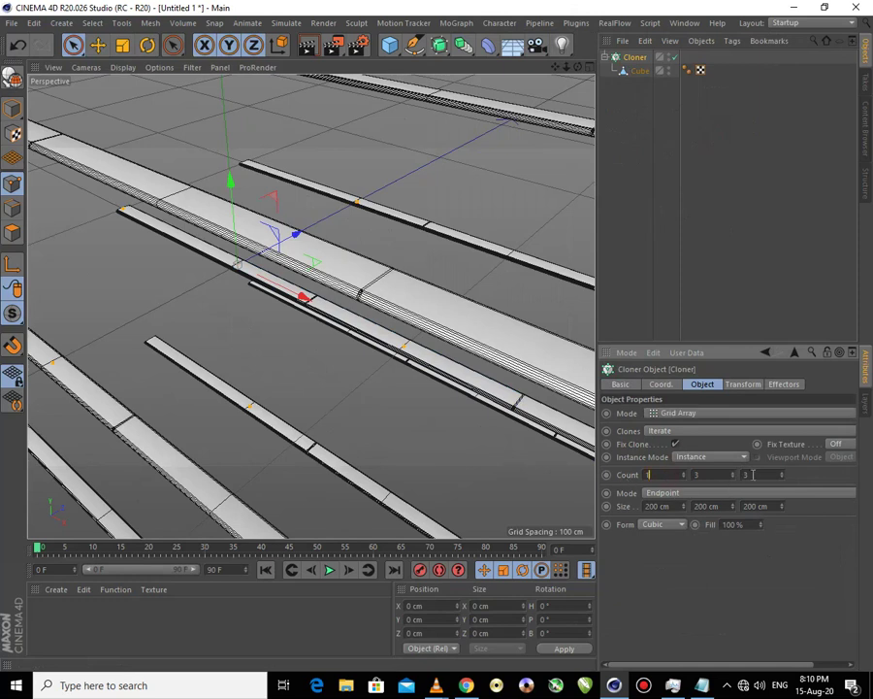
- Keep one clone along Y and space the clones 11 cm per step along Z
key(Return)
double_click(656, 505)
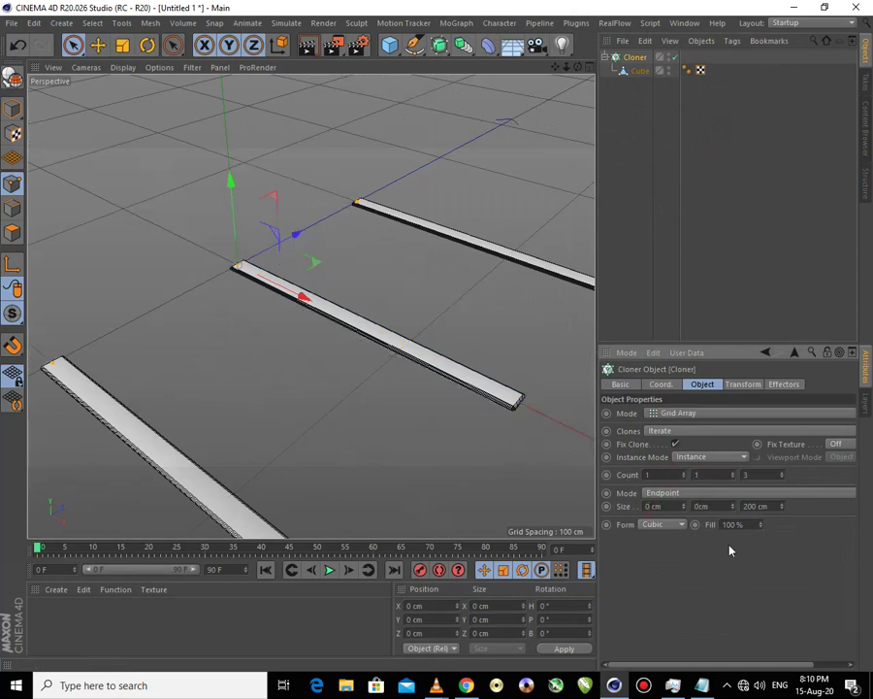
text(11)
key(Return)
click(719, 493)
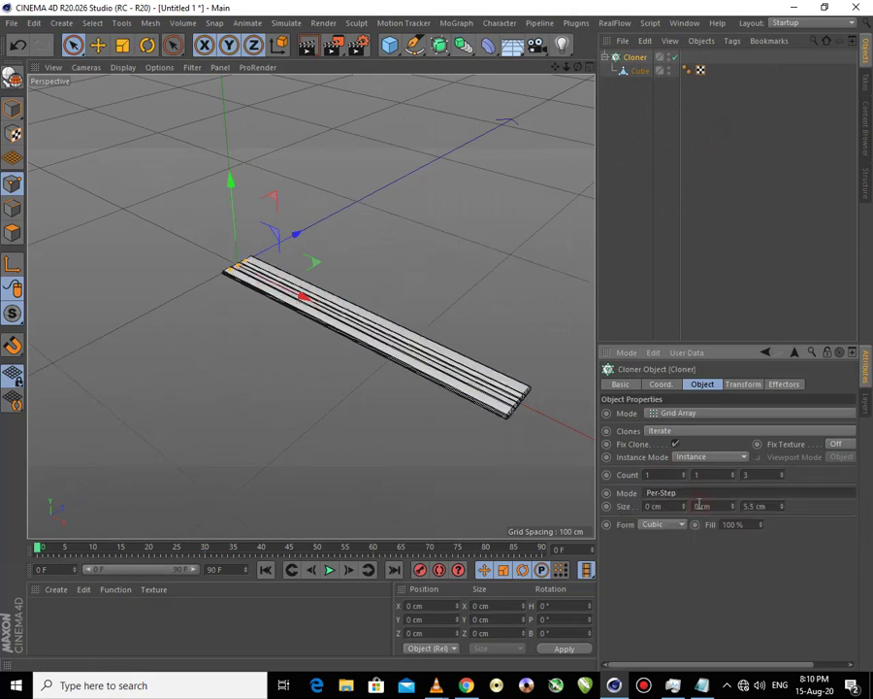
click(698, 504)
scroll(464, 340, up, 2)
scroll(553, 395, up, 2)
- Set the Z clone count to 6 so six parallel slats form the seat
double_click(774, 474)
text(11)
key(Return)
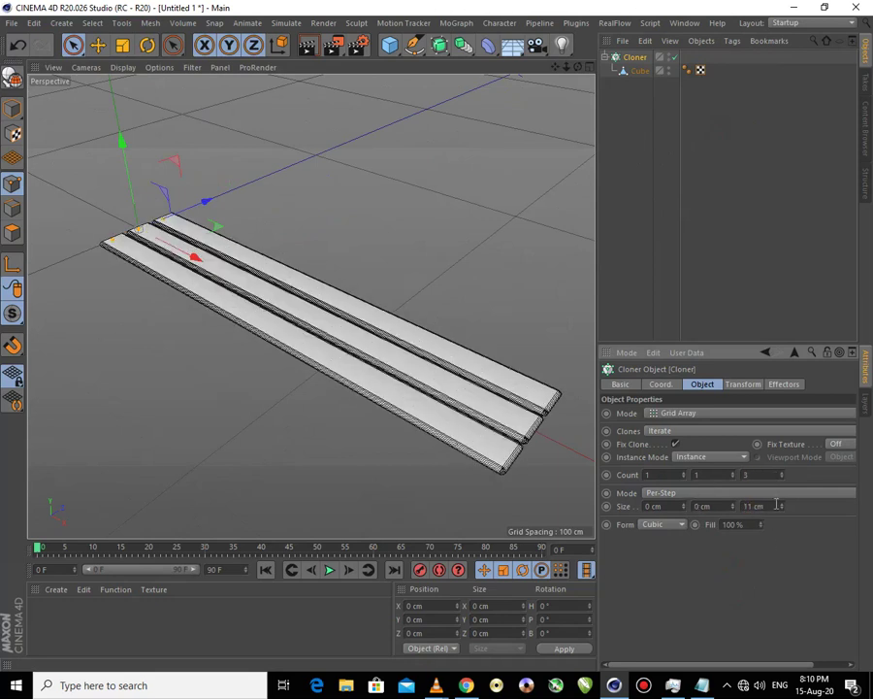
mouse_move(768, 475)
mouse_down()
mouse_move(344, 417)
mouse_move(311, 361)
mouse_move(553, 466)
mouse_up()
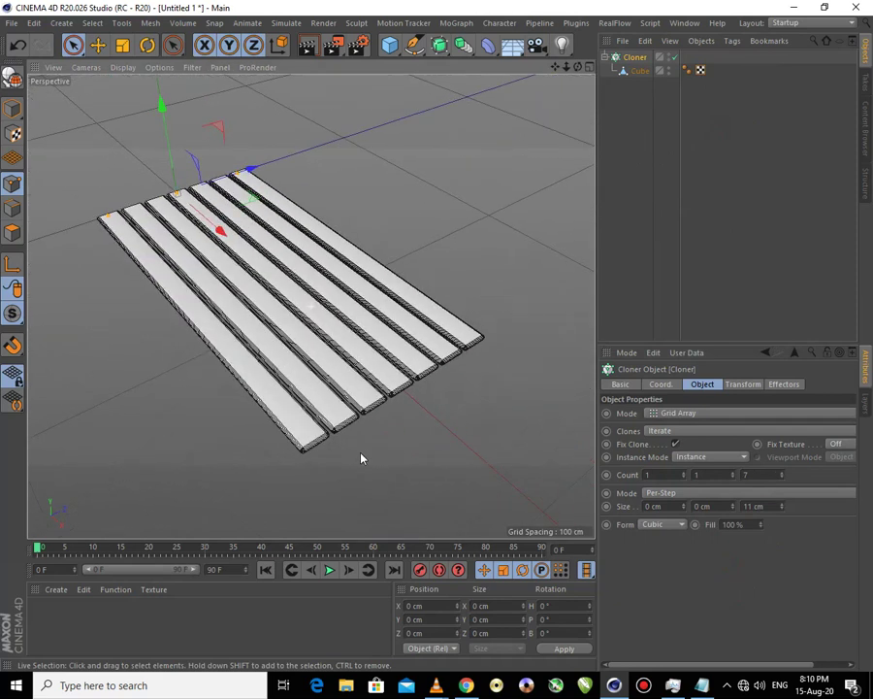
click(782, 478)
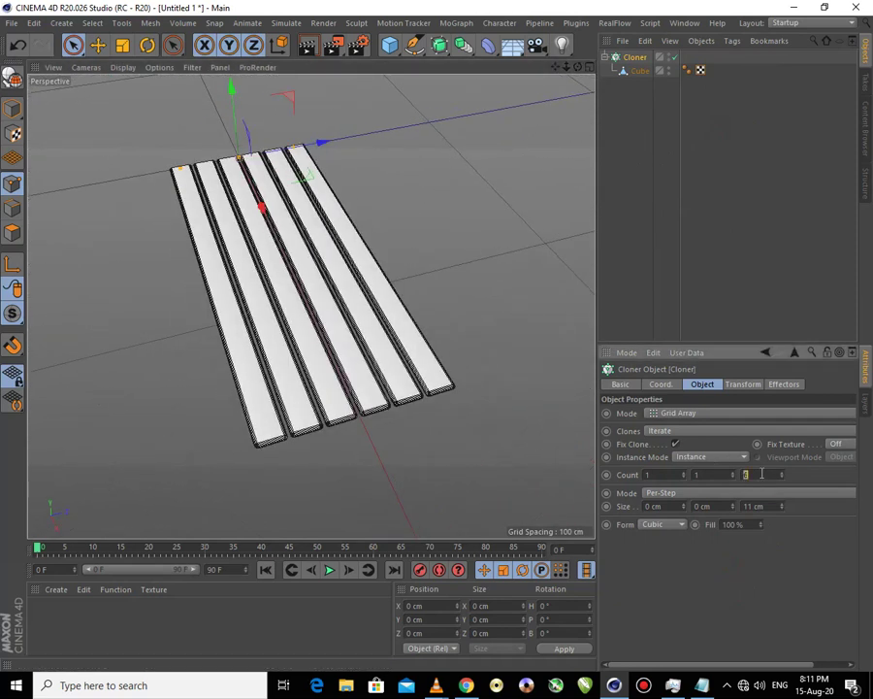
alt+right_drag(563, 444, 420, 431)
mouse_move(420, 432)
alt+mouse_down()
mouse_move(438, 396)
mouse_move(421, 375)
mouse_move(395, 150)
alt+mouse_up()
scroll(381, 328, down, 3)
- Add a new Cube and shape it into a narrow leg post near the slats' end
click(389, 45)
click(512, 64)
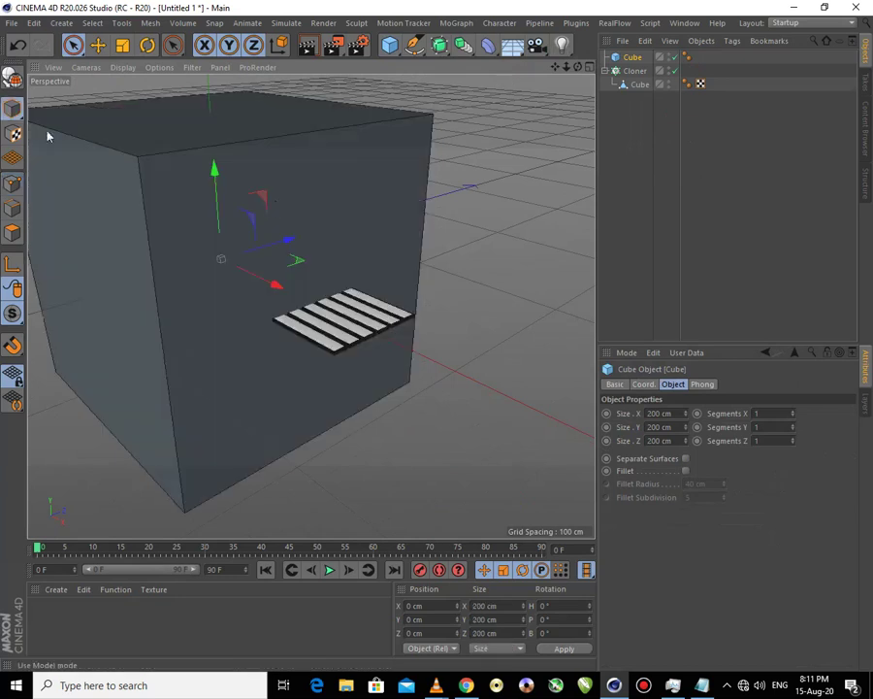
drag(320, 233, 269, 259)
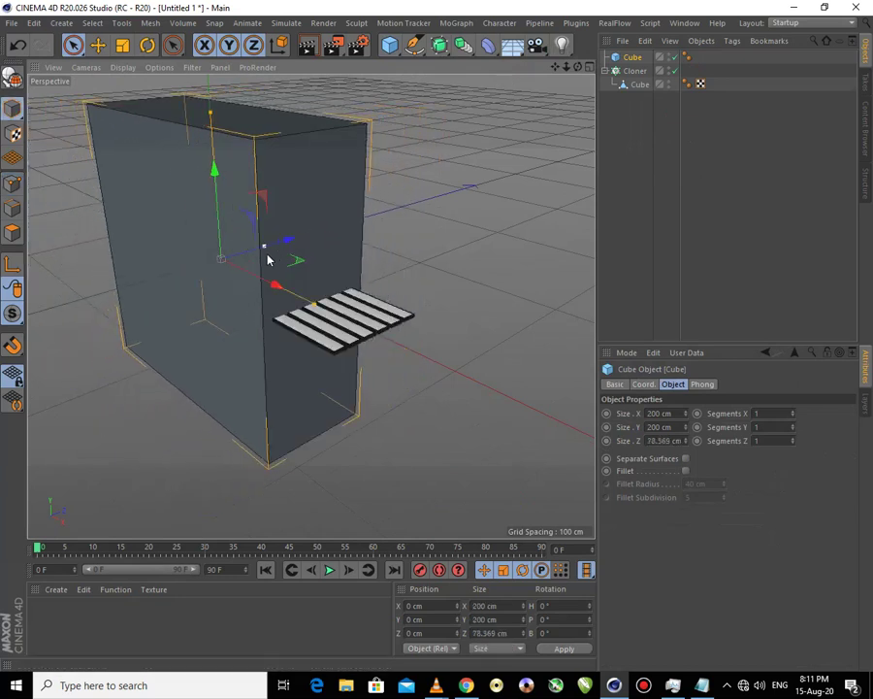
mouse_move(314, 310)
mouse_down()
mouse_move(293, 301)
mouse_move(383, 342)
mouse_move(366, 337)
mouse_up()
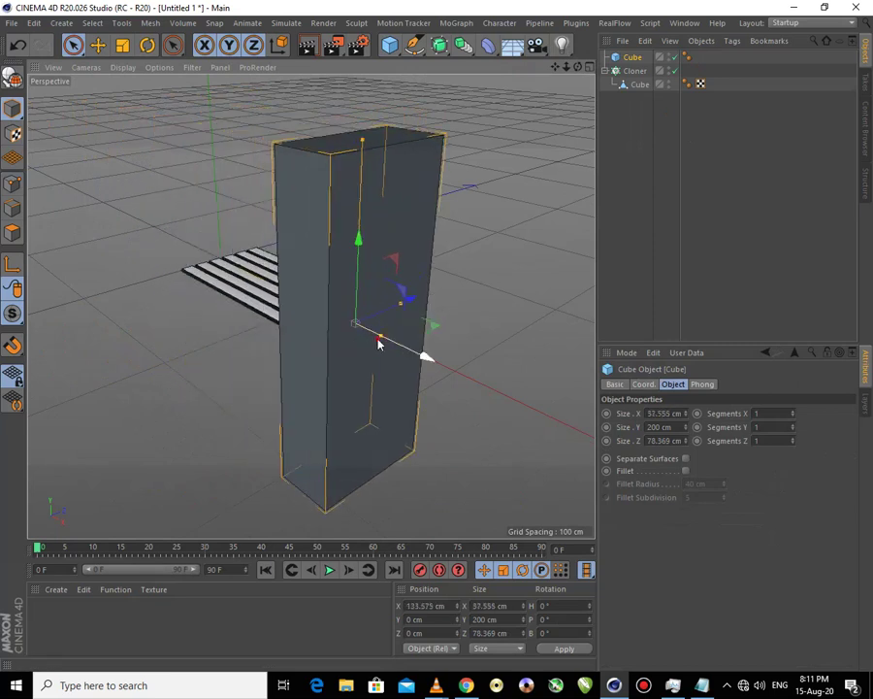
mouse_move(366, 337)
mouse_down()
mouse_move(412, 341)
mouse_move(390, 348)
mouse_up()
mouse_move(267, 429)
alt+mouse_down()
mouse_move(338, 431)
mouse_move(446, 326)
mouse_move(431, 328)
mouse_move(467, 257)
mouse_move(375, 296)
mouse_move(385, 234)
mouse_move(401, 237)
alt+mouse_up()
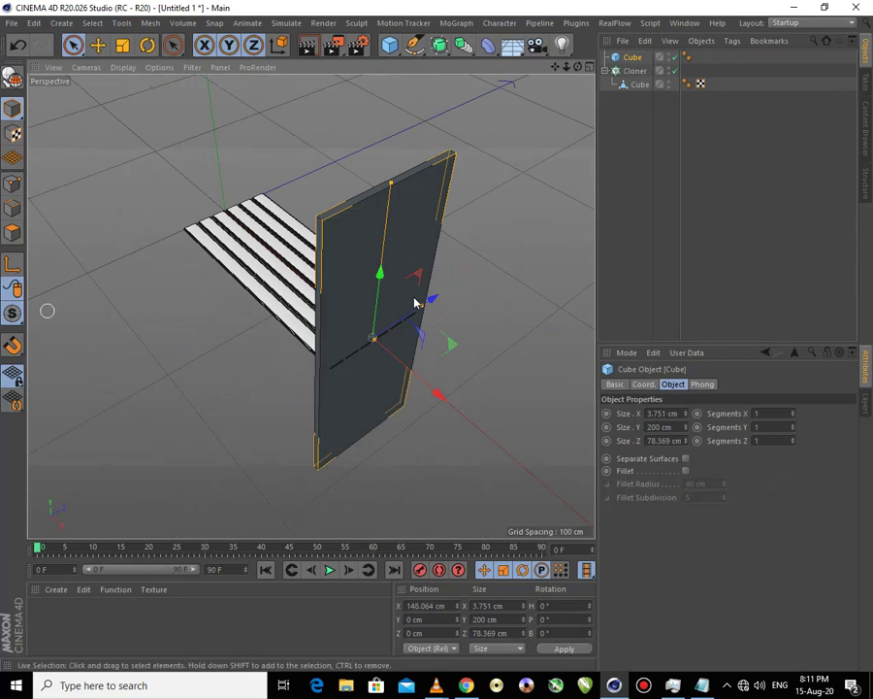
mouse_move(390, 184)
mouse_down()
mouse_move(390, 369)
mouse_move(447, 310)
mouse_move(364, 321)
mouse_up()
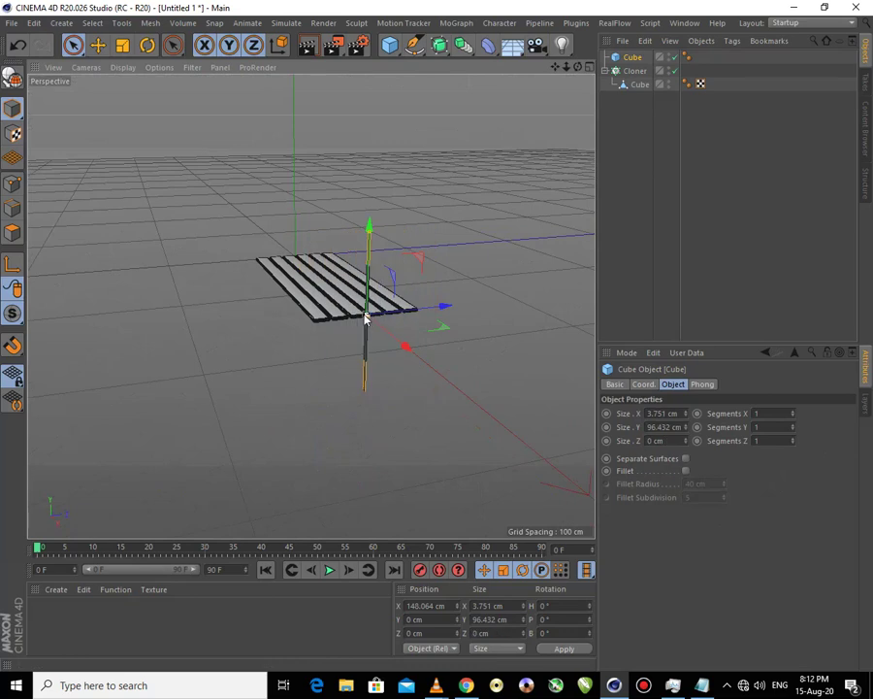
- Set the post to 4 × 90 × 4 cm and duplicate it as a second leg beside the seat
double_click(660, 413)
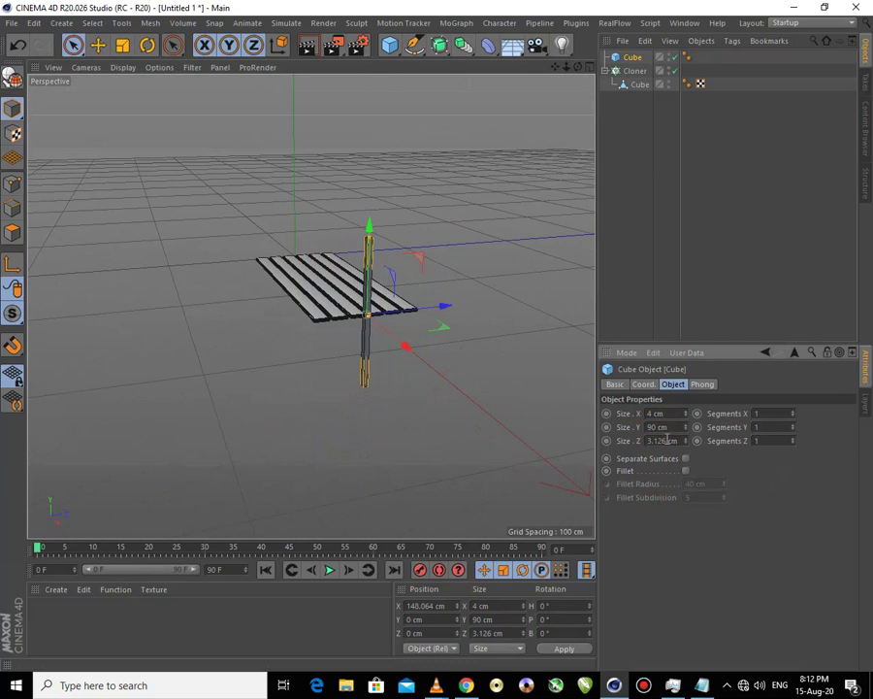
mouse_move(359, 370)
alt+mouse_down()
mouse_move(446, 344)
mouse_move(452, 316)
mouse_move(244, 399)
mouse_move(448, 366)
alt+mouse_up()
mouse_move(385, 404)
alt+mouse_down()
mouse_move(323, 411)
mouse_move(361, 334)
mouse_move(411, 320)
mouse_move(498, 266)
alt+mouse_up()
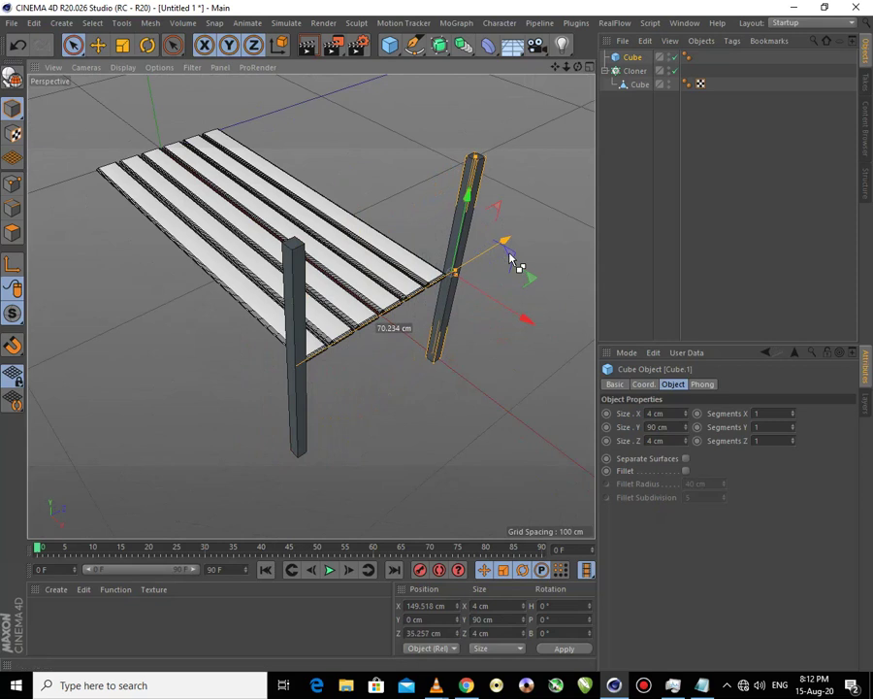
- Copy a leg post and rotate the copy to Pitch 90° so it lies horizontally
ctrl+drag(498, 267, 518, 258)
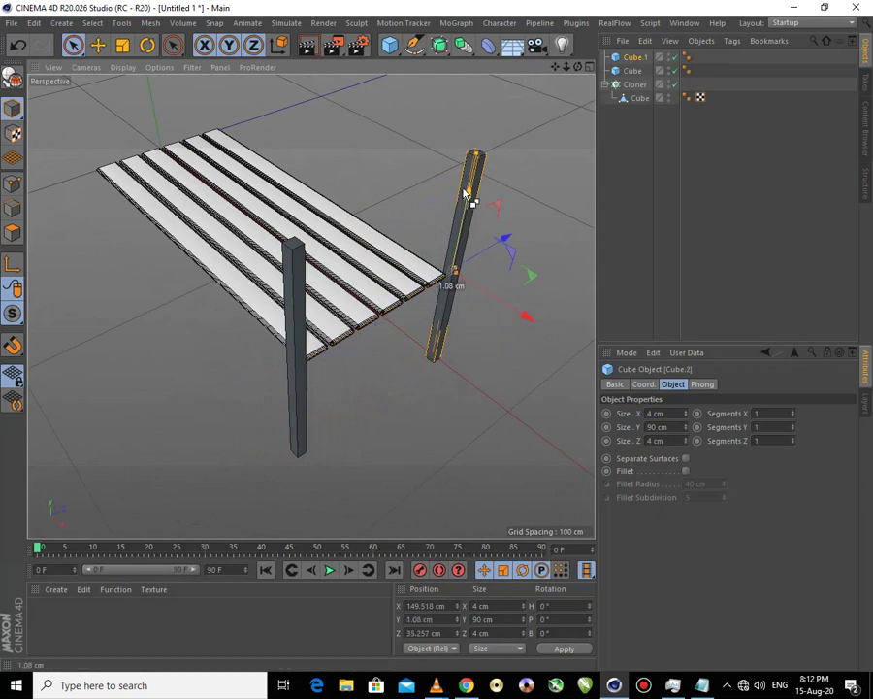
ctrl+drag(466, 195, 414, 204)
click(146, 44)
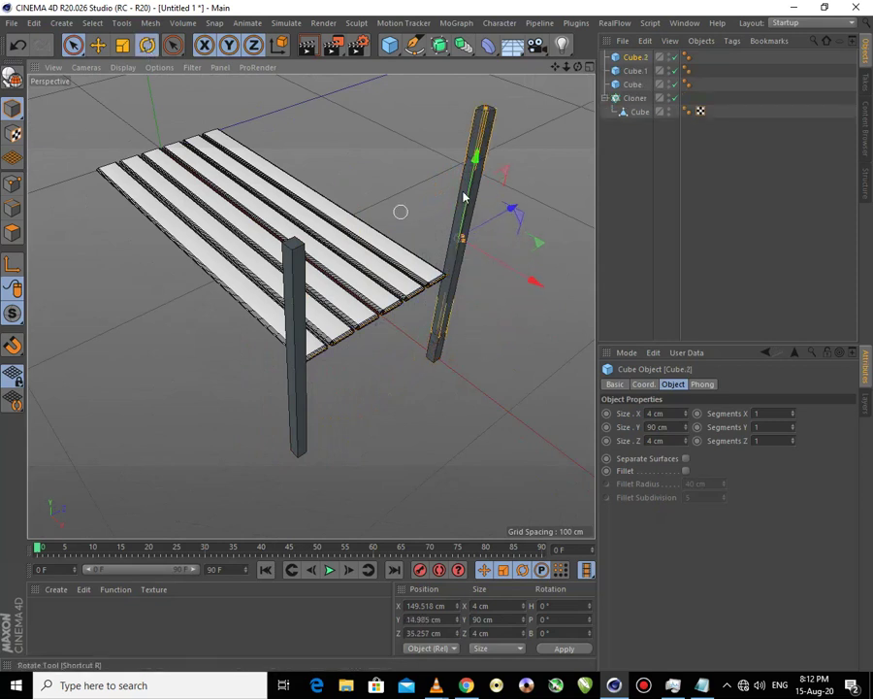
drag(439, 234, 427, 281)
click(553, 619)
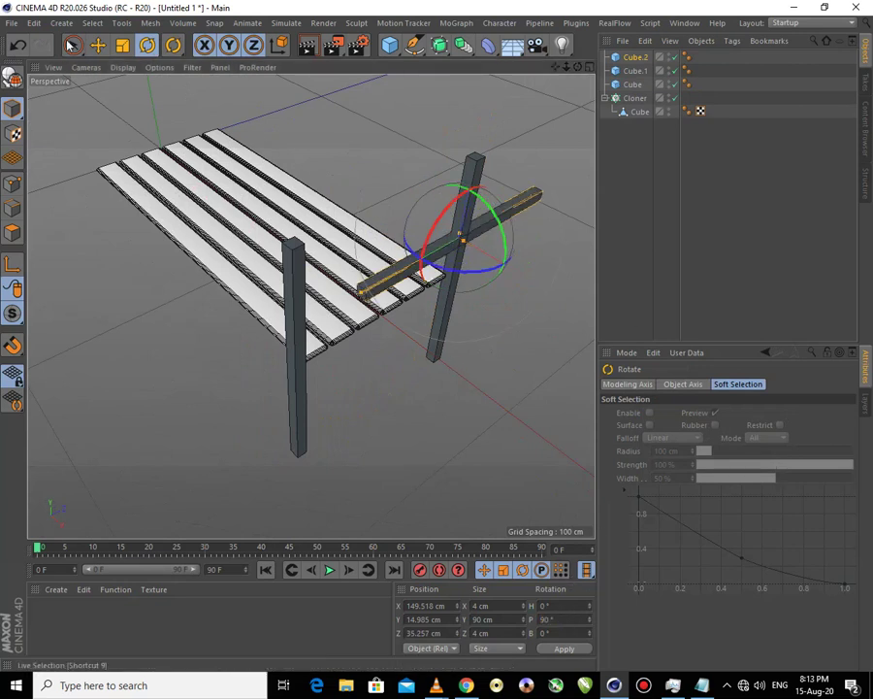
- Move the crossbar along Z and Y onto the tops of both end legs
key(space)
drag(417, 264, 386, 282)
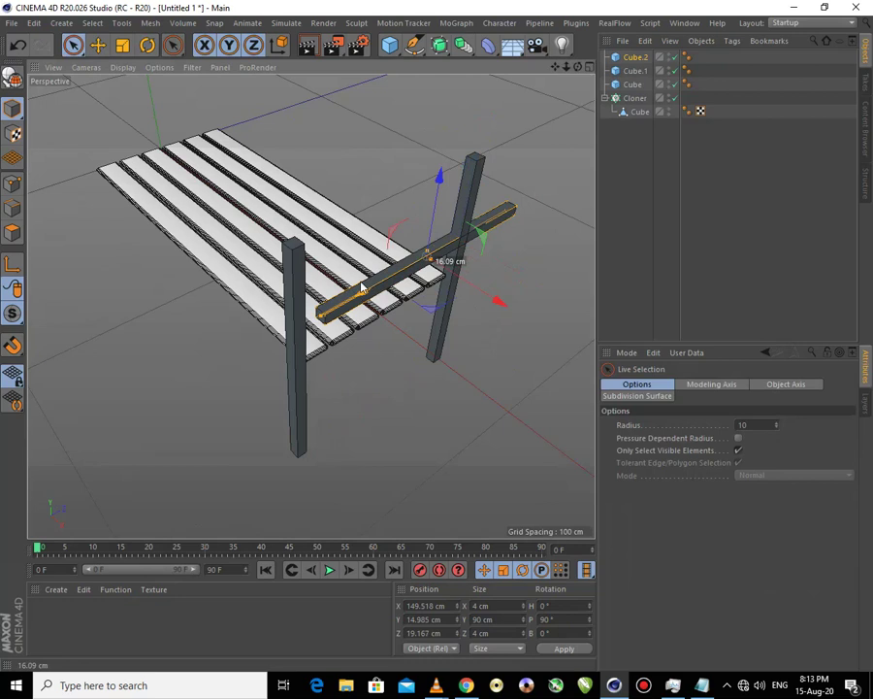
mouse_move(414, 191)
mouse_down()
mouse_move(411, 148)
mouse_move(411, 179)
mouse_up()
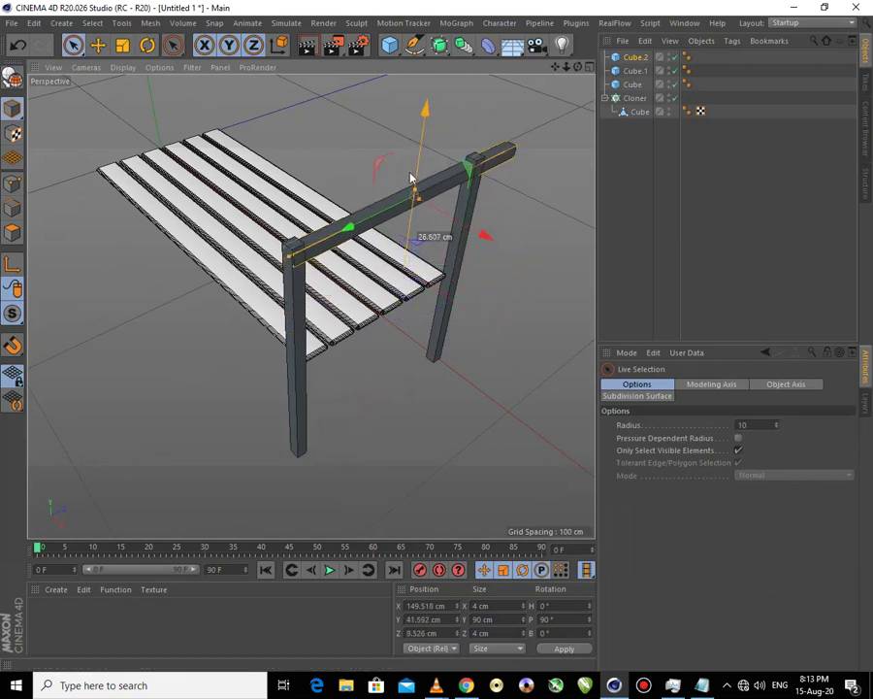
click(365, 216)
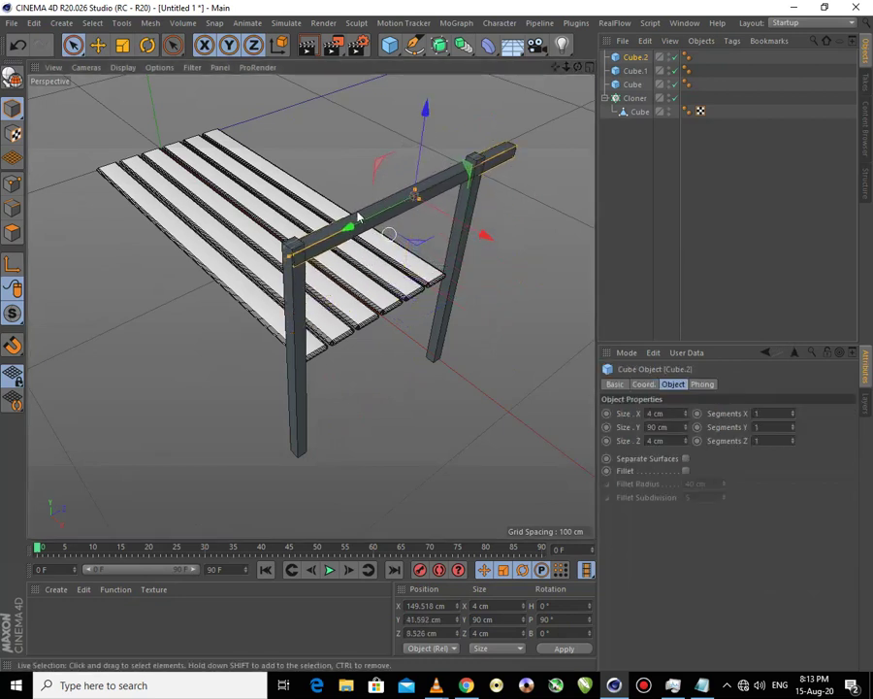
- In Top view, shorten the crossbar to 78.698 cm to match the seat width, then raise it slightly
key(F2)
scroll(381, 266, up, 3)
scroll(393, 296, up, 3)
scroll(368, 378, up, 3)
scroll(355, 447, down, 2)
scroll(311, 515, up, 3)
scroll(320, 490, up, 1)
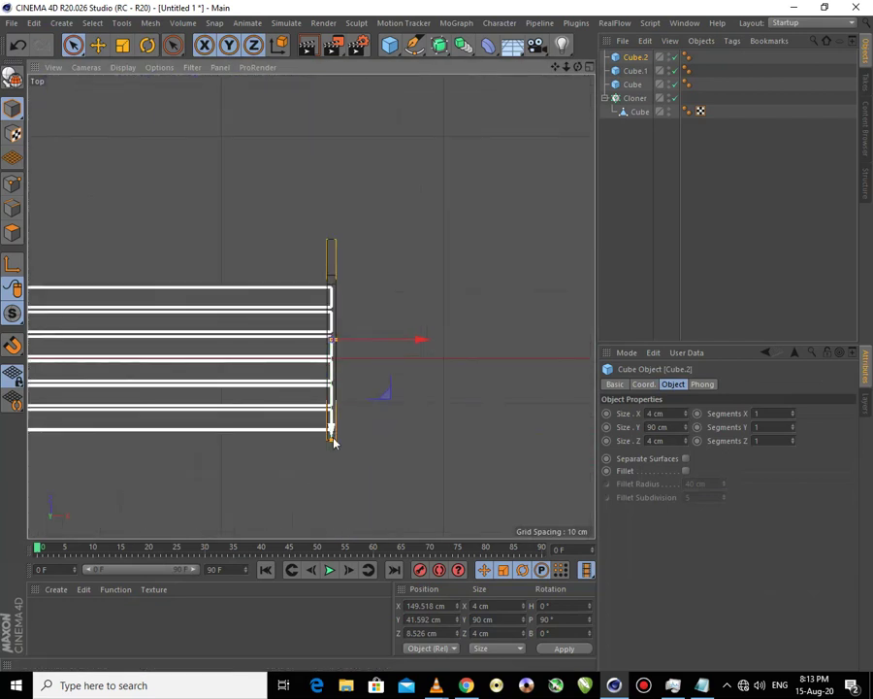
scroll(330, 447, up, 1)
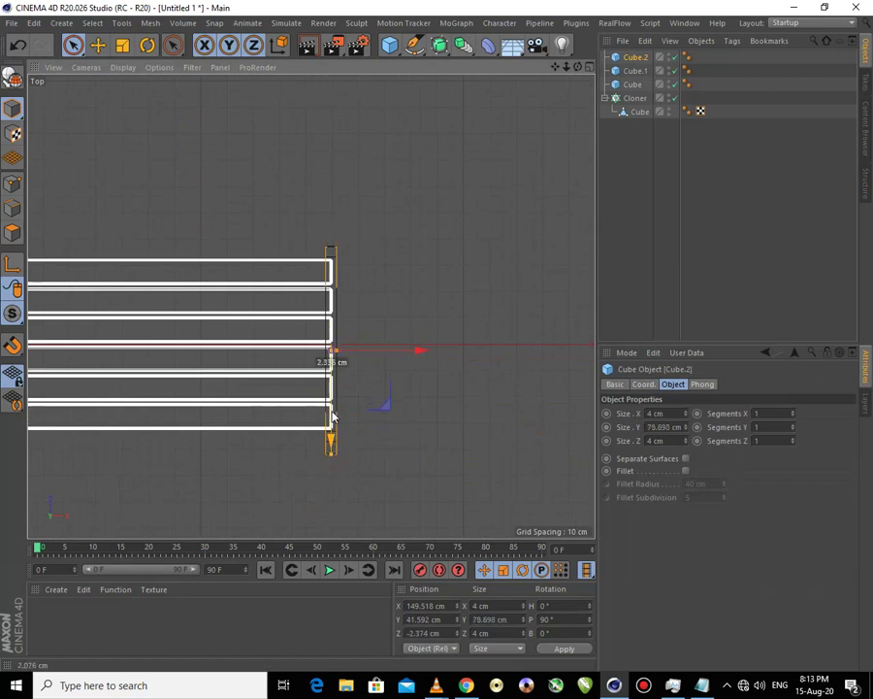
drag(332, 418, 333, 419)
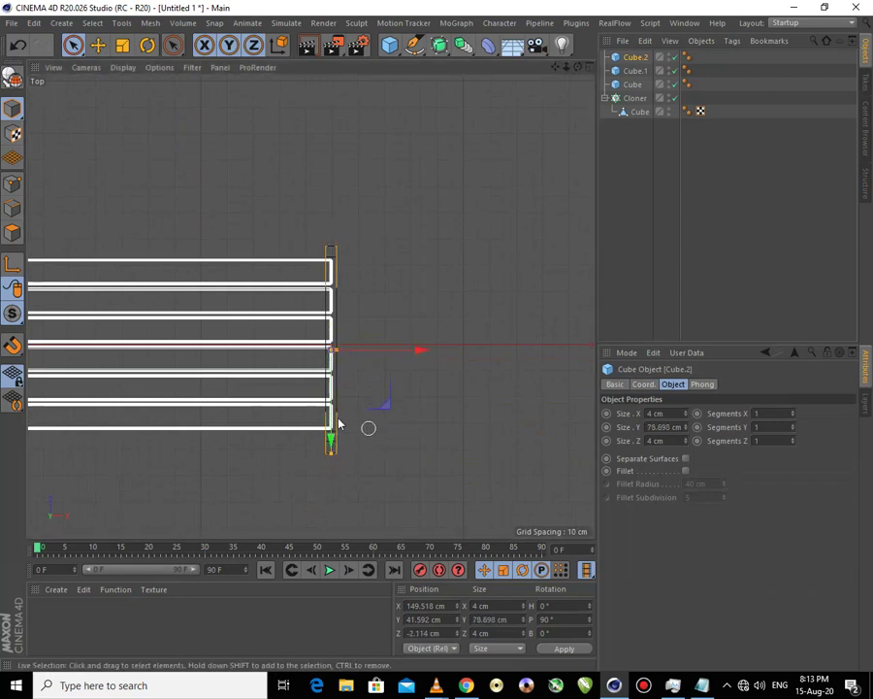
key(F1)
drag(389, 156, 394, 132)
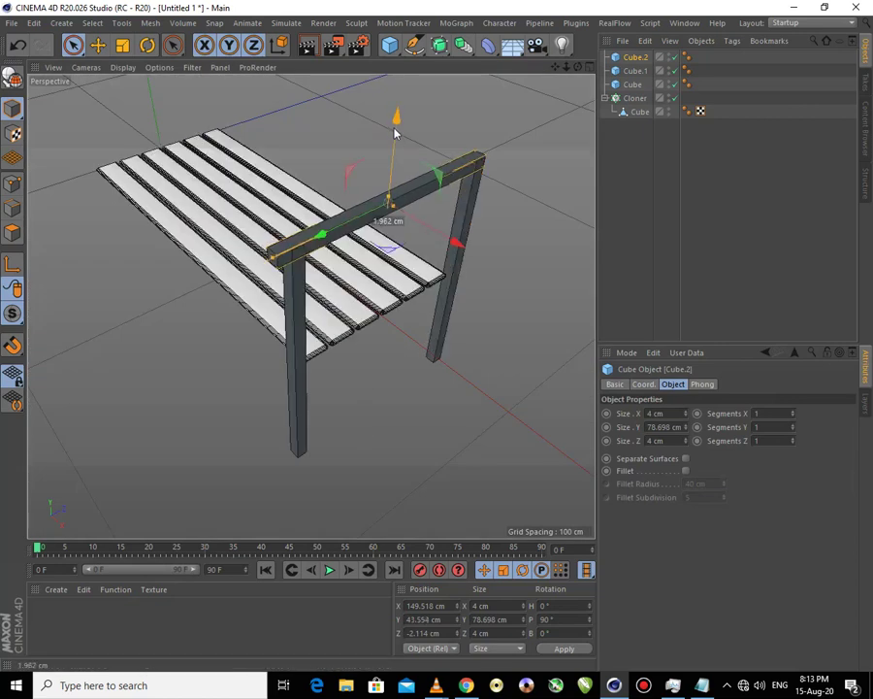
alt+drag(365, 267, 454, 255)
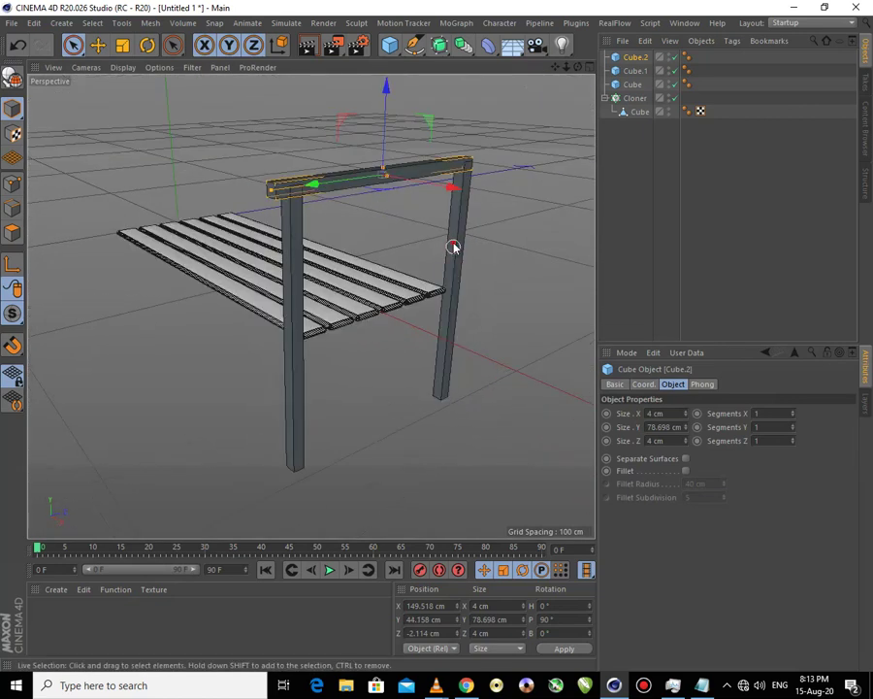
- Lower both legs and the crossbar together, then widen the top crossbar
shift+click(452, 245)
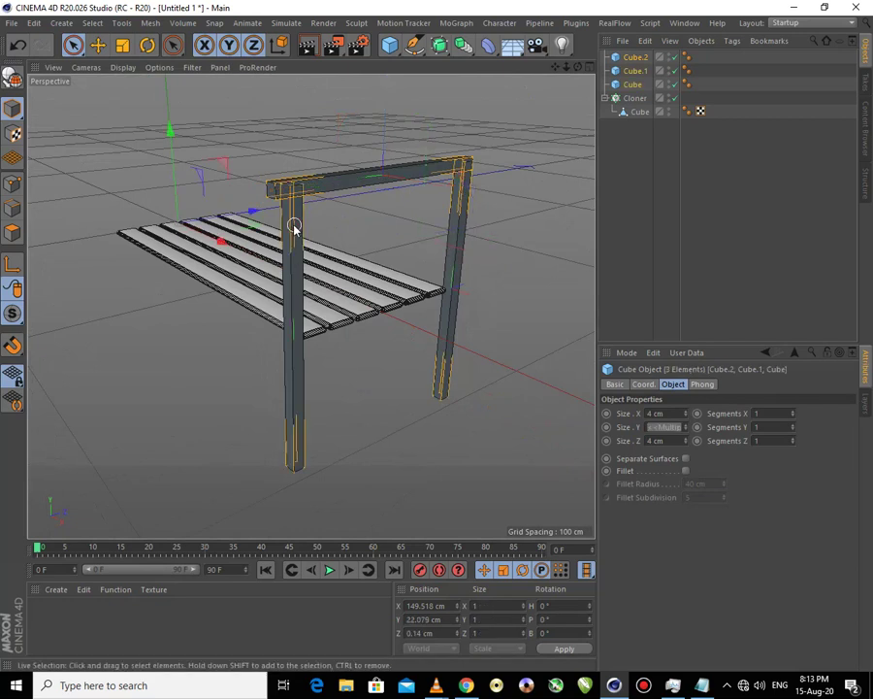
drag(389, 175, 390, 199)
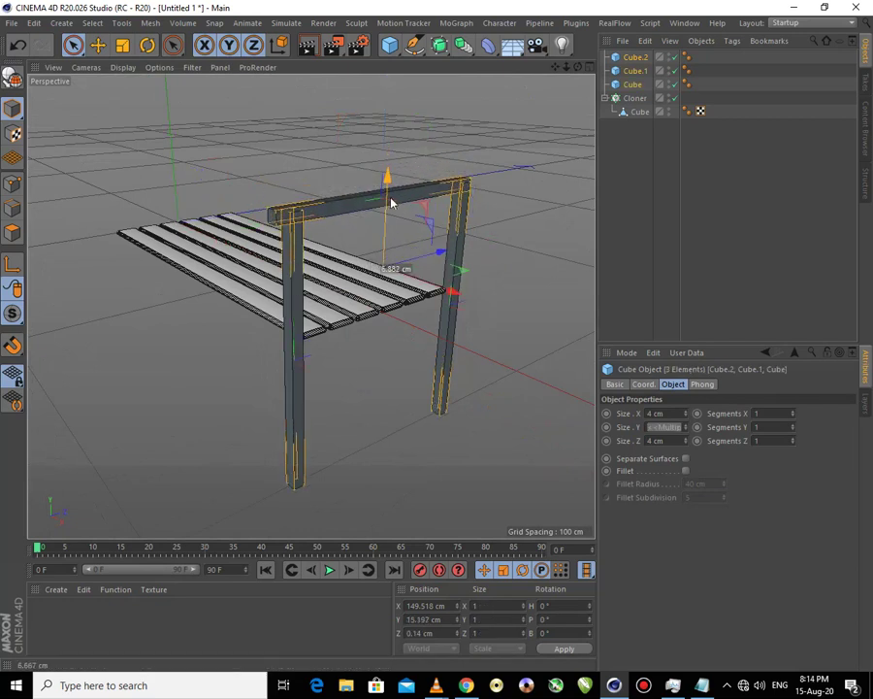
mouse_move(452, 267)
alt+mouse_down()
mouse_move(380, 238)
mouse_move(396, 202)
alt+mouse_up()
click(372, 226)
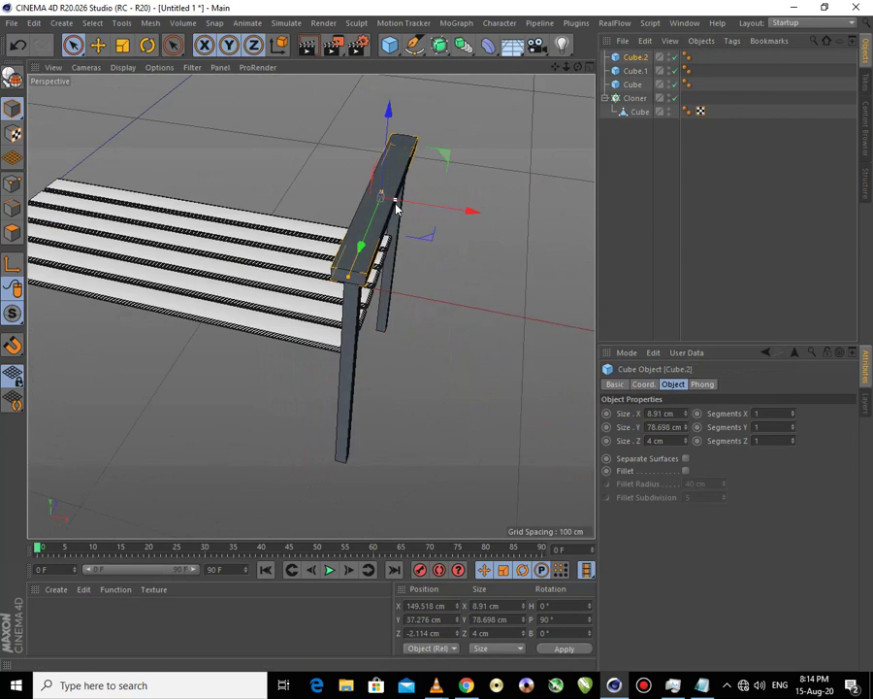
click(442, 296)
alt+drag(396, 276, 406, 210)
- Copy the crossbar lower down and resize it to a 2.79 × 74.24 × 13.608 cm board between the legs
click(400, 194)
mouse_move(385, 113)
ctrl+mouse_down()
mouse_move(410, 240)
mouse_move(403, 260)
ctrl+mouse_up()
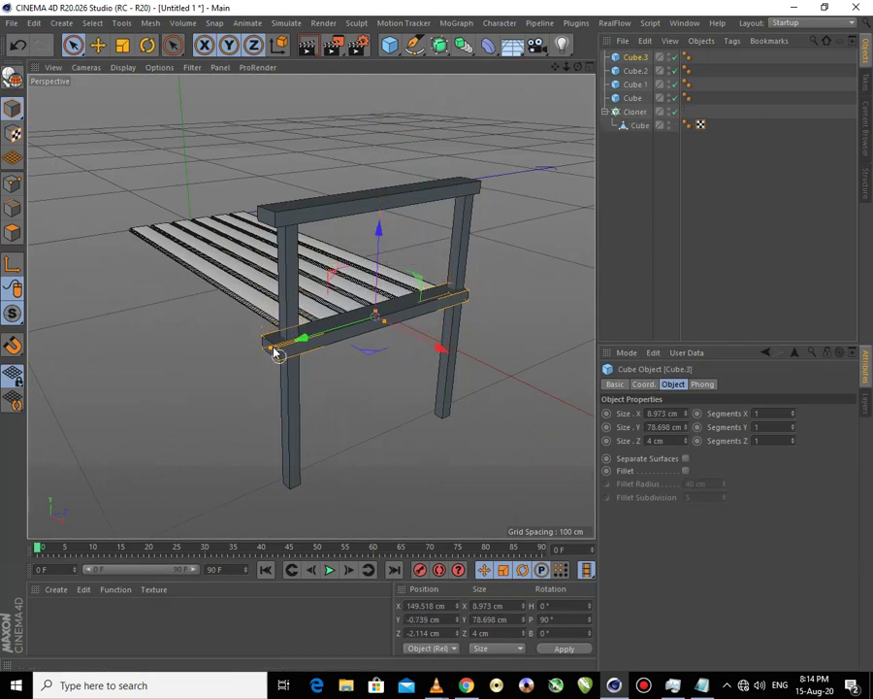
drag(313, 336, 388, 315)
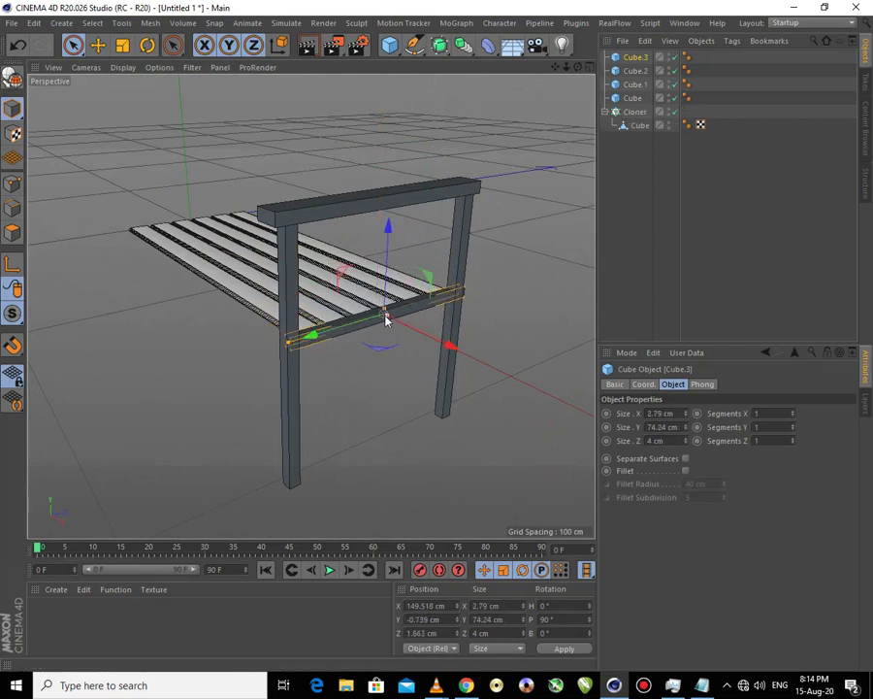
scroll(385, 318, up, 3)
scroll(386, 315, up, 3)
scroll(385, 312, up, 2)
mouse_move(384, 311)
mouse_down()
mouse_move(385, 252)
mouse_move(452, 286)
mouse_move(347, 425)
mouse_move(365, 435)
mouse_move(334, 433)
mouse_move(384, 349)
mouse_move(348, 341)
mouse_move(221, 400)
mouse_up()
- Copy the board, rotate it to Bank 90°, and move it out to the seat's edge
key(r)
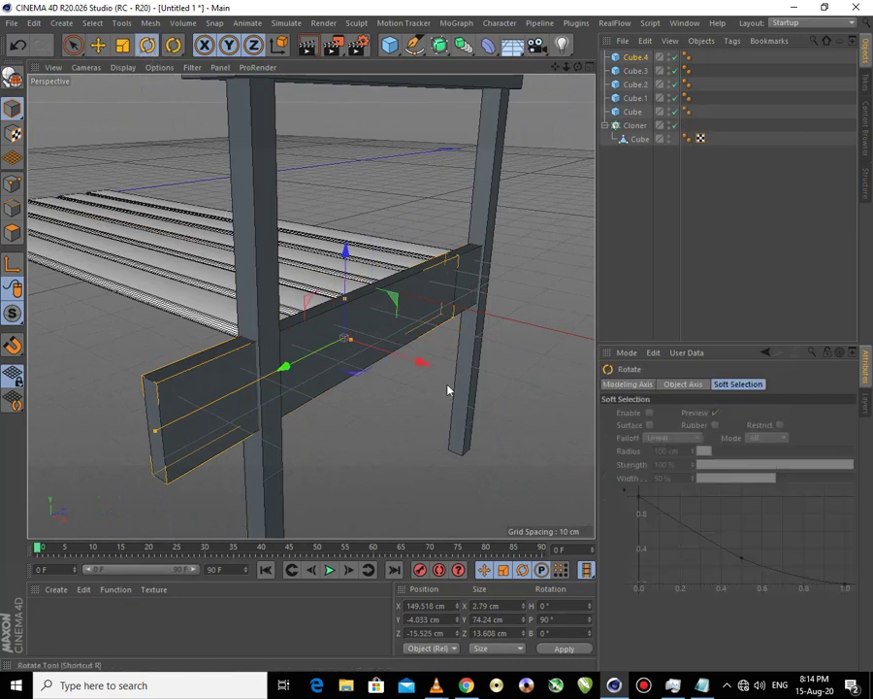
mouse_move(300, 386)
mouse_down()
mouse_move(343, 363)
mouse_move(258, 361)
mouse_up()
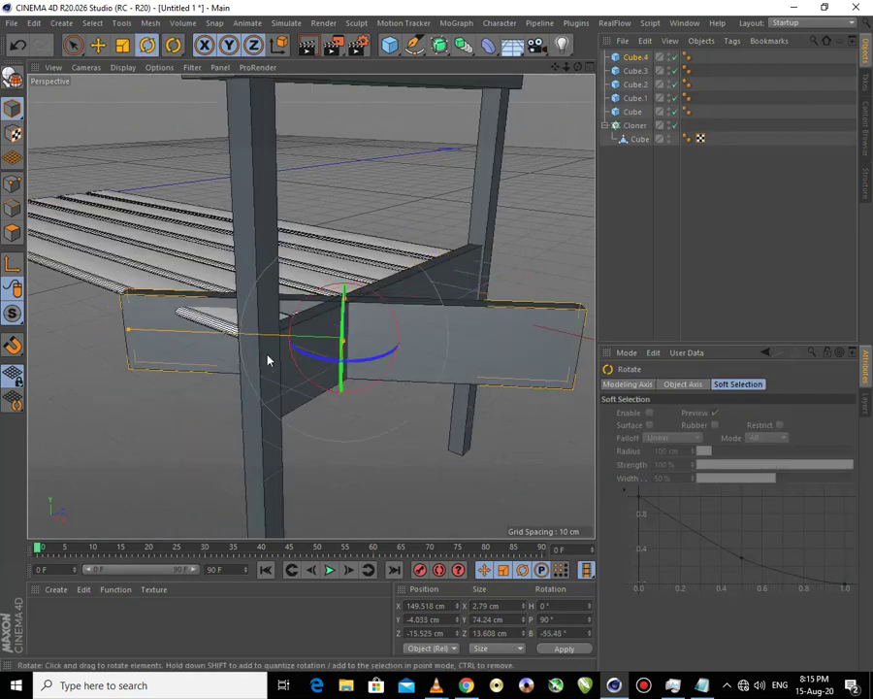
click(564, 632)
text(90)
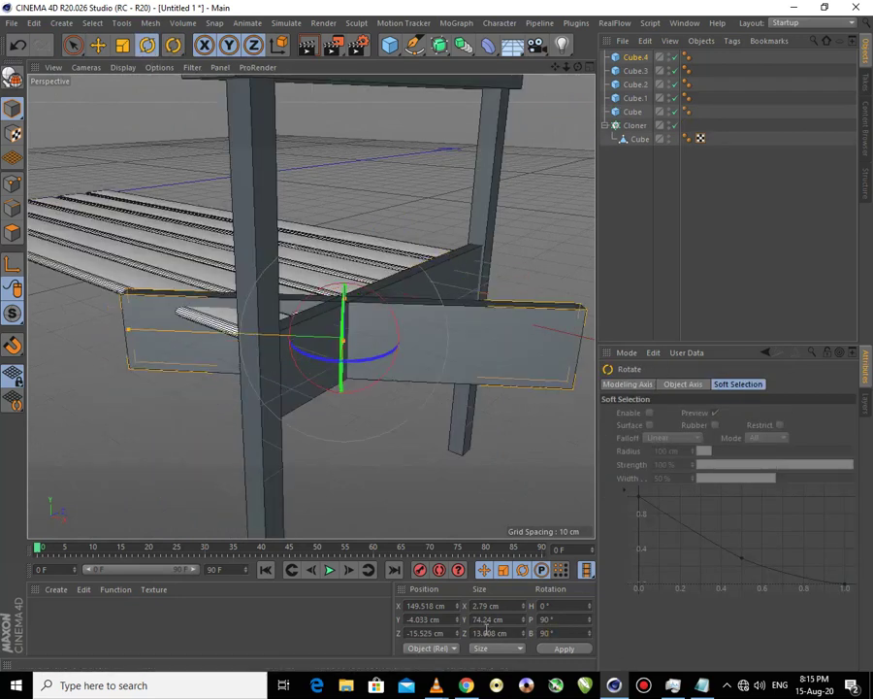
key(Return)
key(9)
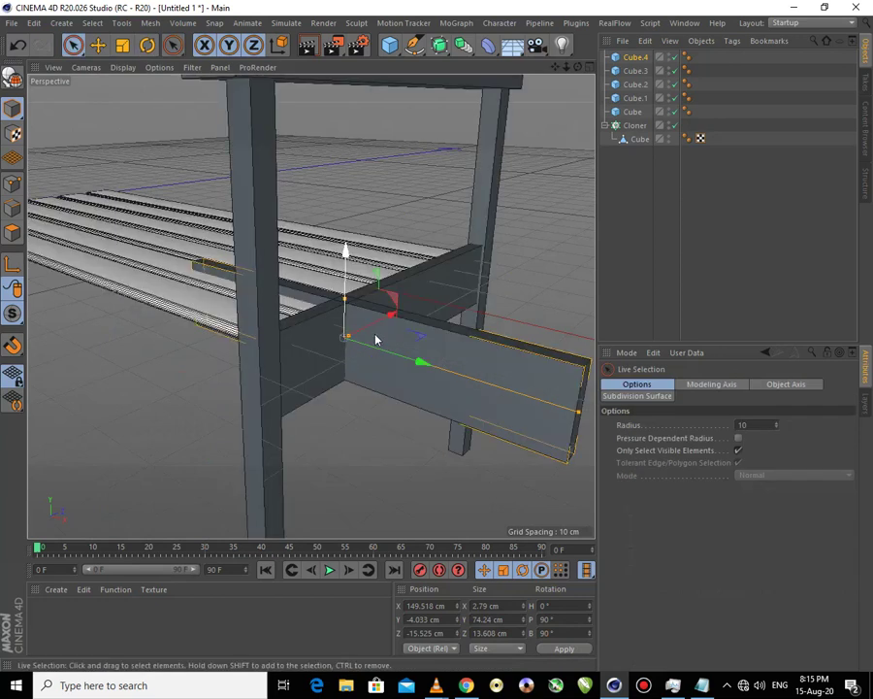
mouse_move(376, 339)
mouse_down()
mouse_move(264, 336)
mouse_move(265, 349)
mouse_up()
- Check the 148.869 cm side board in Front view and nudge it down under the seat
scroll(446, 393, down, 5)
mouse_move(445, 389)
alt+mouse_down()
mouse_move(346, 435)
mouse_move(419, 437)
mouse_move(473, 351)
mouse_move(361, 368)
mouse_move(291, 367)
mouse_move(368, 400)
alt+mouse_up()
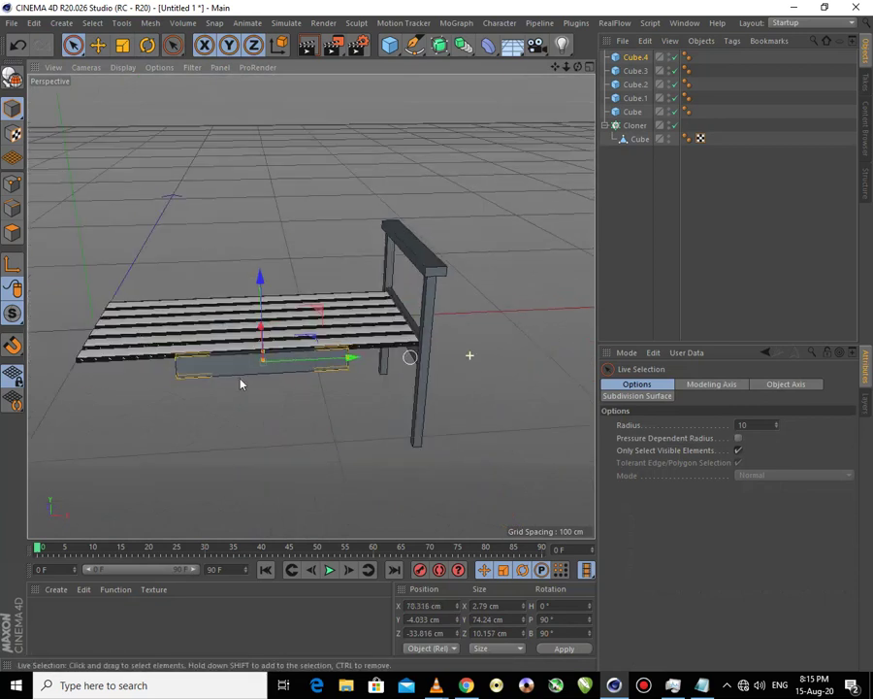
scroll(241, 384, up, 2)
scroll(237, 381, up, 2)
scroll(238, 381, up, 2)
scroll(348, 359, up, 1)
mouse_move(385, 427)
alt+mouse_down()
mouse_move(427, 441)
mouse_move(269, 368)
mouse_move(271, 358)
mouse_move(302, 352)
mouse_move(296, 347)
alt+mouse_up()
key(F4)
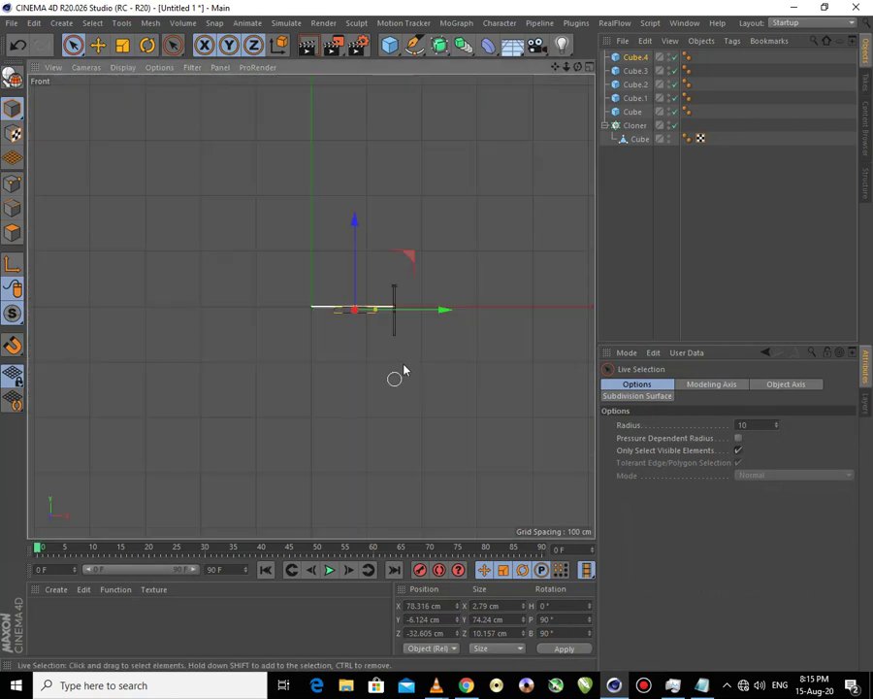
scroll(365, 315, up, 2)
scroll(367, 282, up, 2)
scroll(347, 218, up, 1)
scroll(353, 388, up, 2)
scroll(353, 389, up, 2)
scroll(321, 344, up, 2)
drag(303, 291, 304, 393)
scroll(395, 388, down, 2)
scroll(395, 388, down, 2)
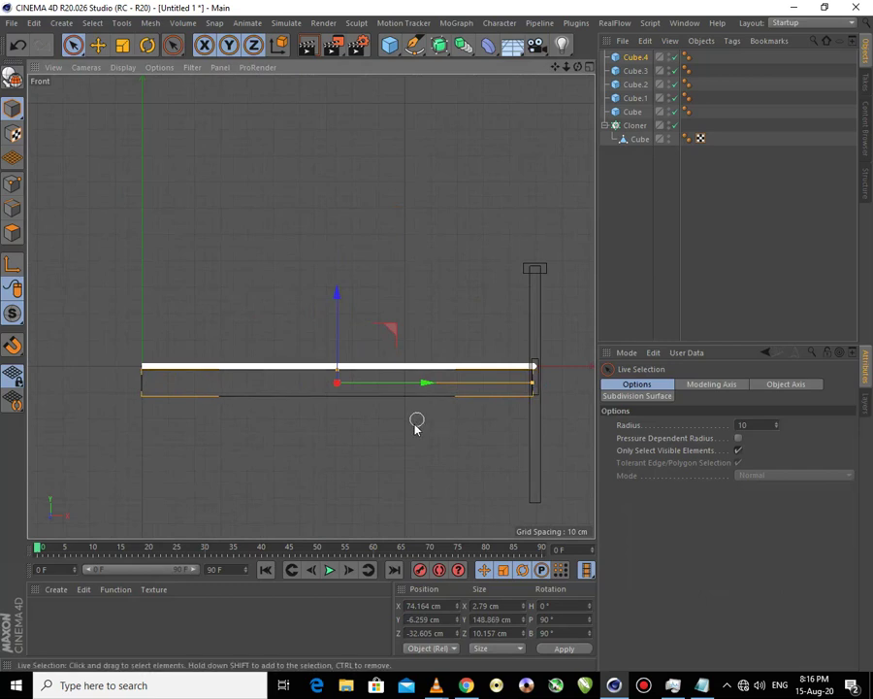
- Place a copy of the side board along the opposite seat edge at Z 35.216 cm
key(F1)
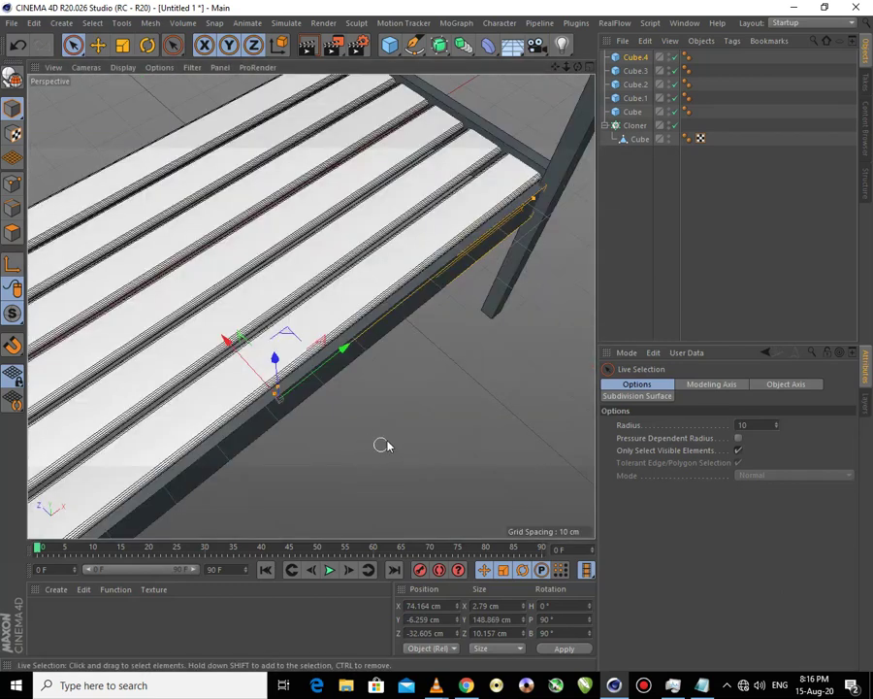
scroll(384, 446, down, 3)
scroll(382, 444, down, 3)
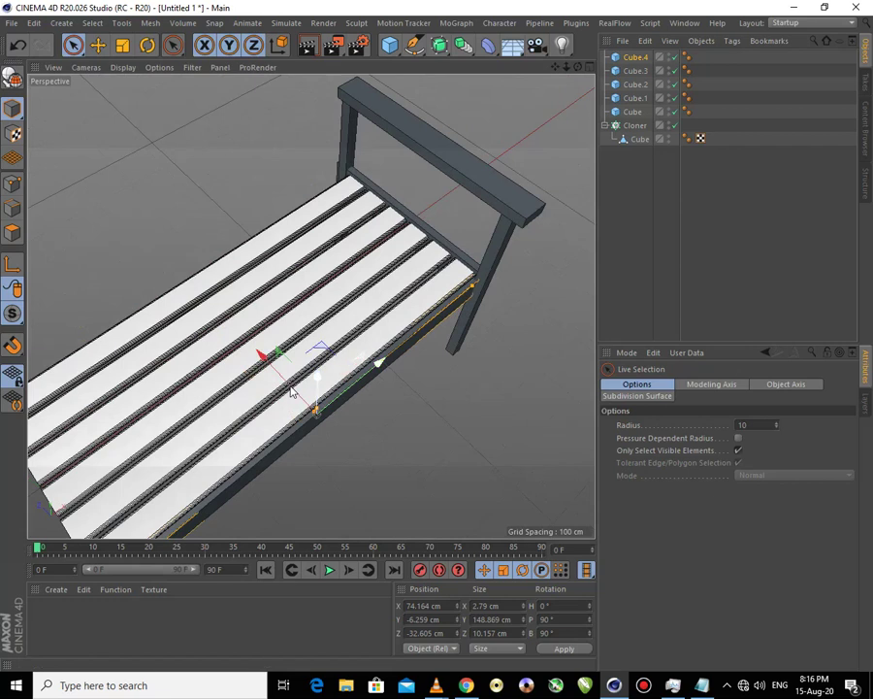
drag(291, 387, 172, 267)
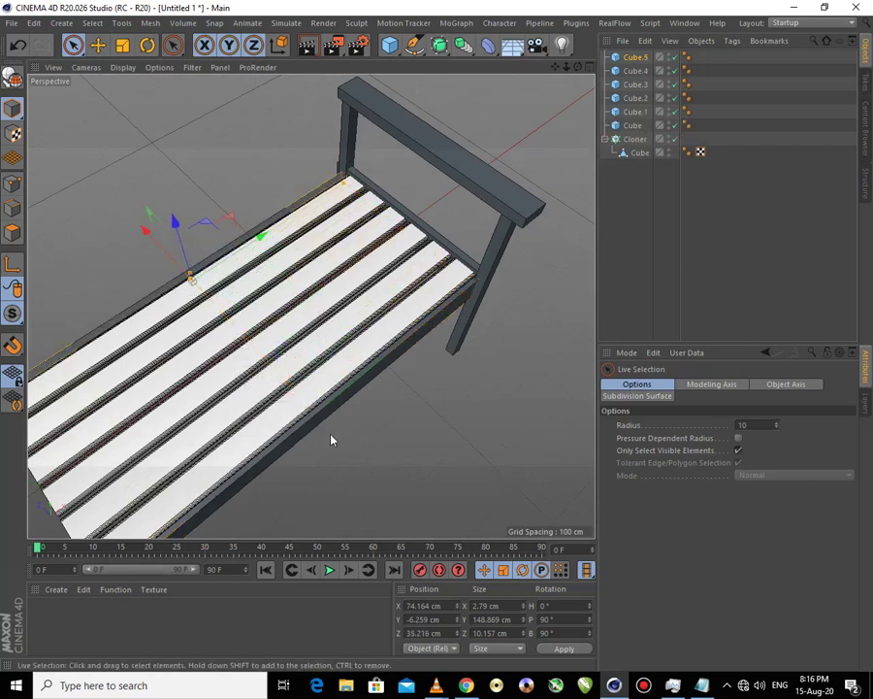
- Nudge the second side board into line along the bench's other side
mouse_move(330, 437)
alt+mouse_down()
mouse_move(516, 404)
mouse_move(307, 440)
alt+mouse_up()
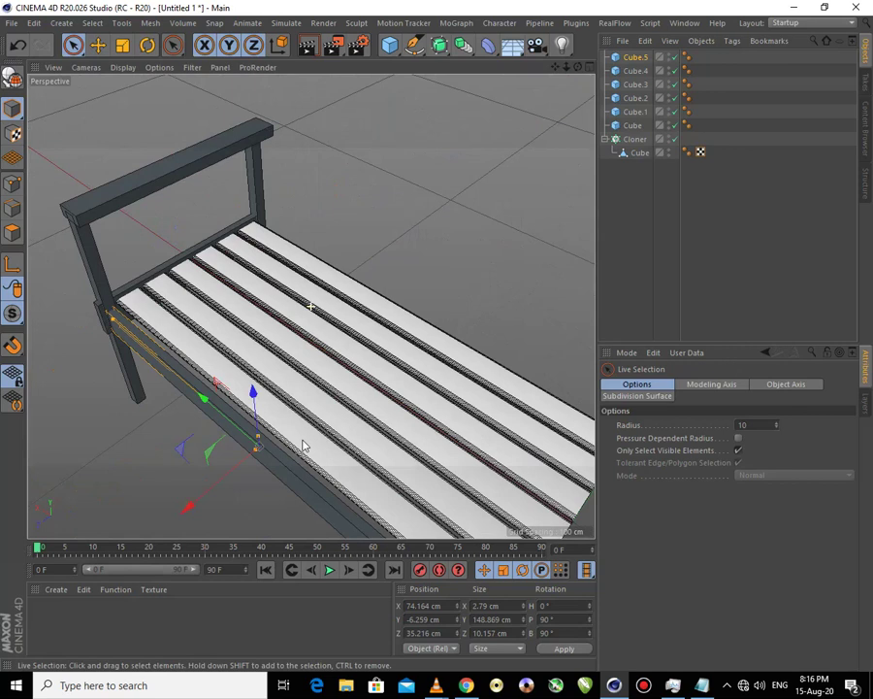
drag(224, 480, 226, 480)
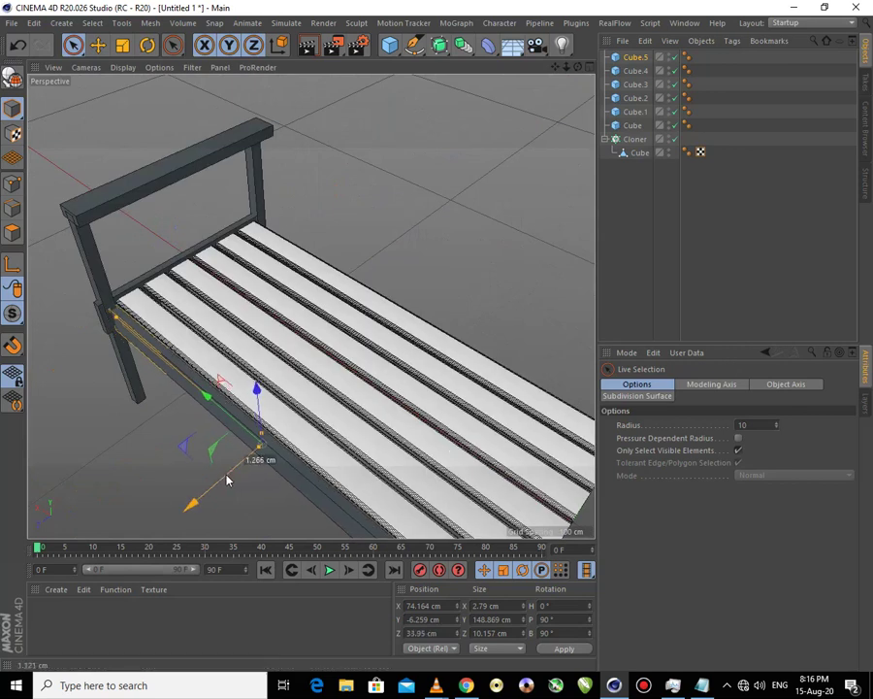
mouse_move(358, 412)
alt+mouse_down()
mouse_move(334, 421)
mouse_move(176, 406)
mouse_move(233, 380)
mouse_move(476, 430)
mouse_move(415, 433)
mouse_move(218, 381)
mouse_move(492, 343)
mouse_move(433, 438)
mouse_move(396, 463)
alt+mouse_up()
- Copy an end leg upward above the seat, reduce its depth to 7.544 cm, and tilt it Bank 10°
click(379, 467)
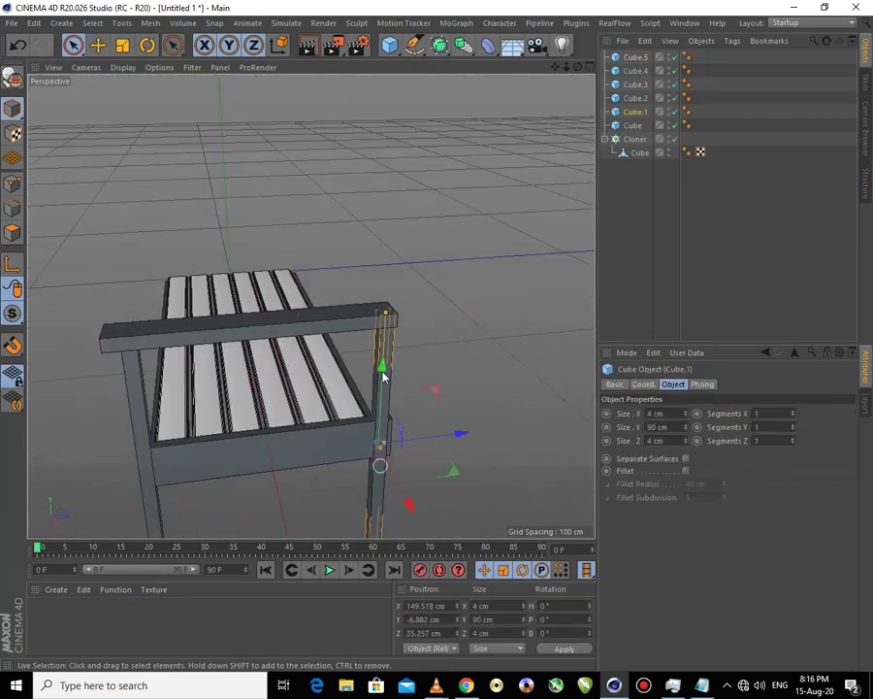
mouse_move(388, 363)
mouse_down()
mouse_move(390, 314)
mouse_move(401, 296)
mouse_move(384, 287)
mouse_up()
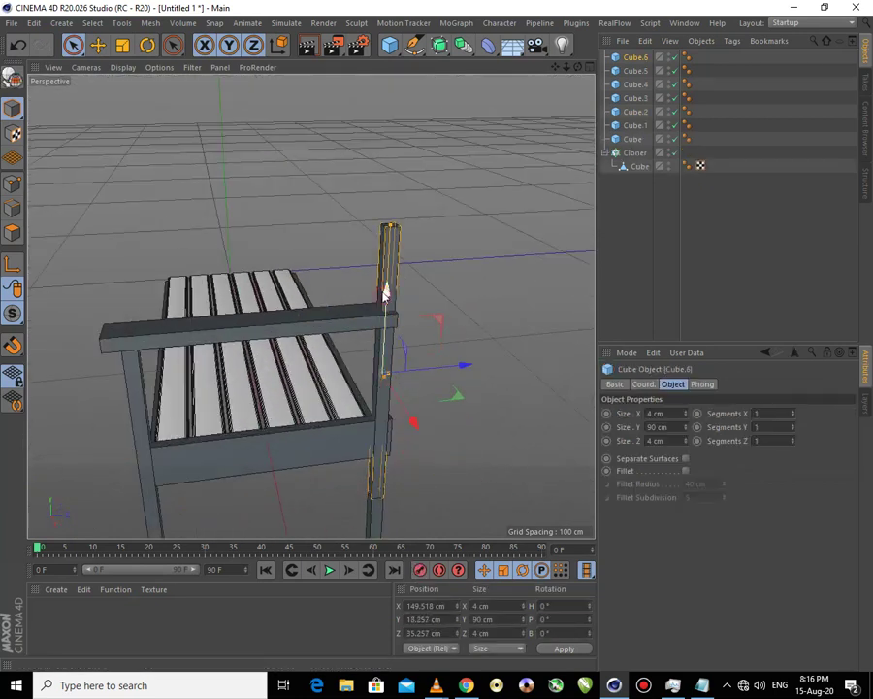
mouse_move(334, 402)
alt+mouse_down()
mouse_move(494, 436)
mouse_move(441, 350)
alt+mouse_up()
mouse_move(503, 406)
alt+mouse_down()
mouse_move(208, 396)
mouse_move(123, 377)
mouse_move(458, 467)
mouse_move(424, 433)
alt+mouse_up()
mouse_move(386, 367)
mouse_down()
mouse_move(392, 335)
mouse_move(458, 390)
mouse_move(356, 452)
mouse_move(369, 413)
mouse_move(344, 427)
mouse_move(349, 434)
mouse_move(394, 361)
mouse_up()
mouse_move(308, 305)
alt+mouse_down()
mouse_move(526, 561)
mouse_move(542, 632)
alt+mouse_up()
text(10)
key(Return)
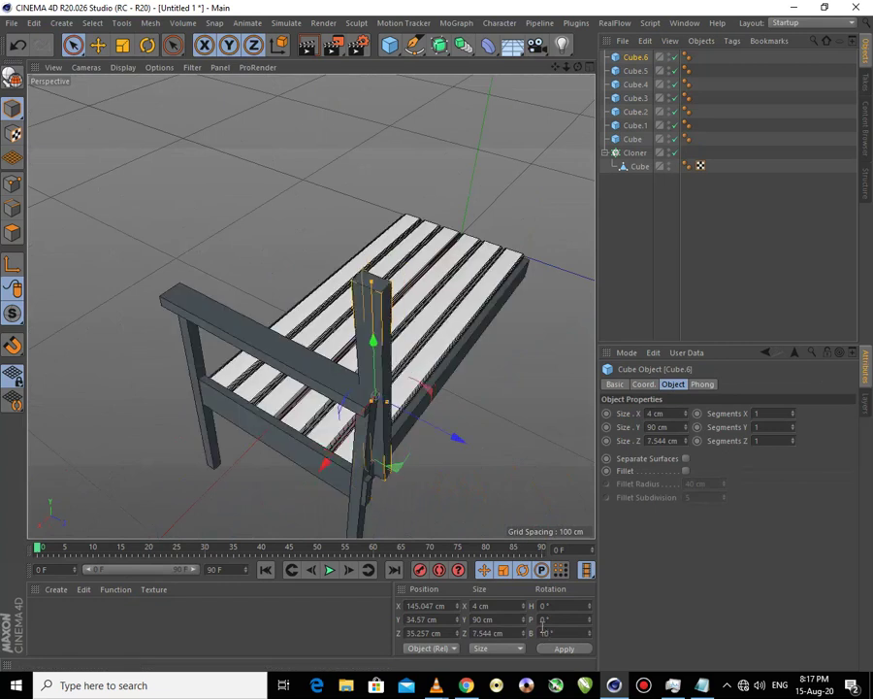
- Tilt the rear post Cube.6 back to P -10°
key(ctrl+z)
key(r)
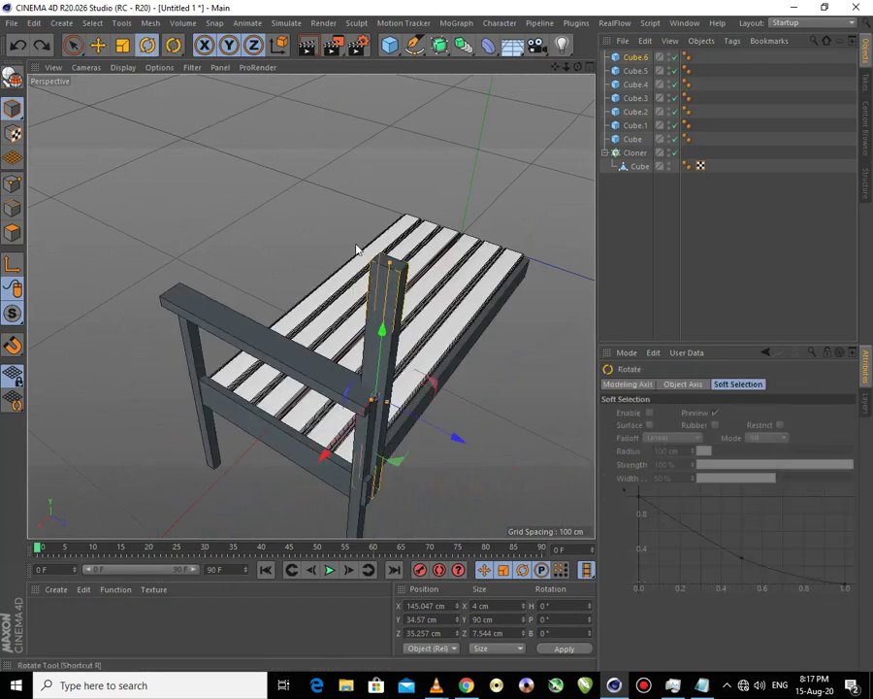
drag(404, 376, 395, 435)
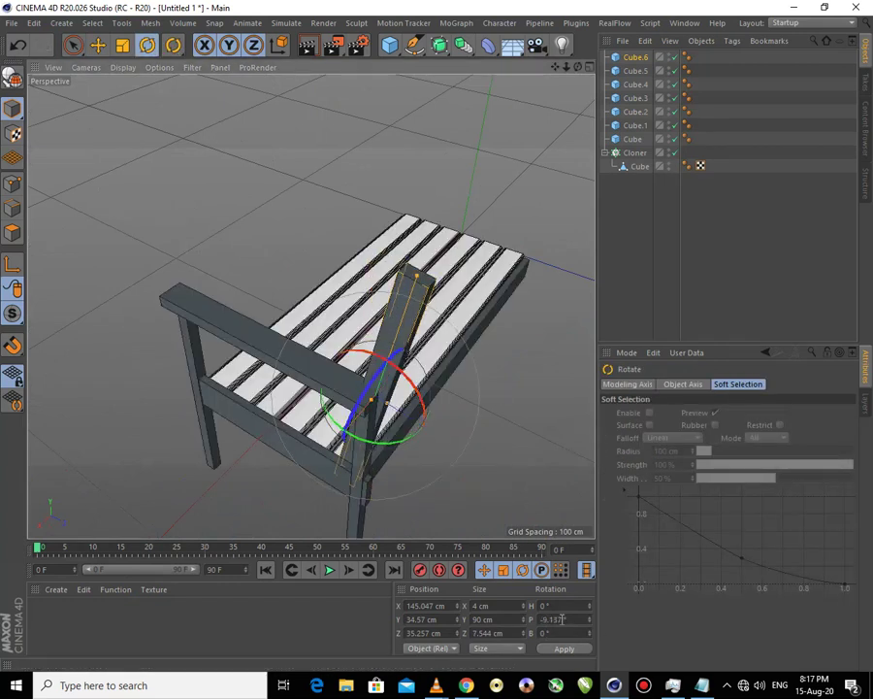
text(-10)
key(Return)
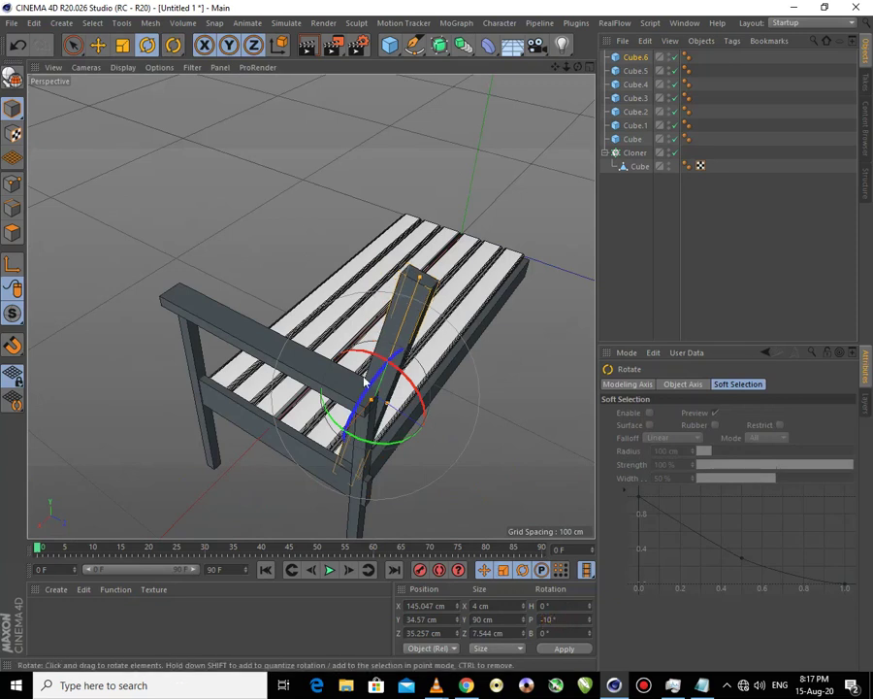
click(73, 44)
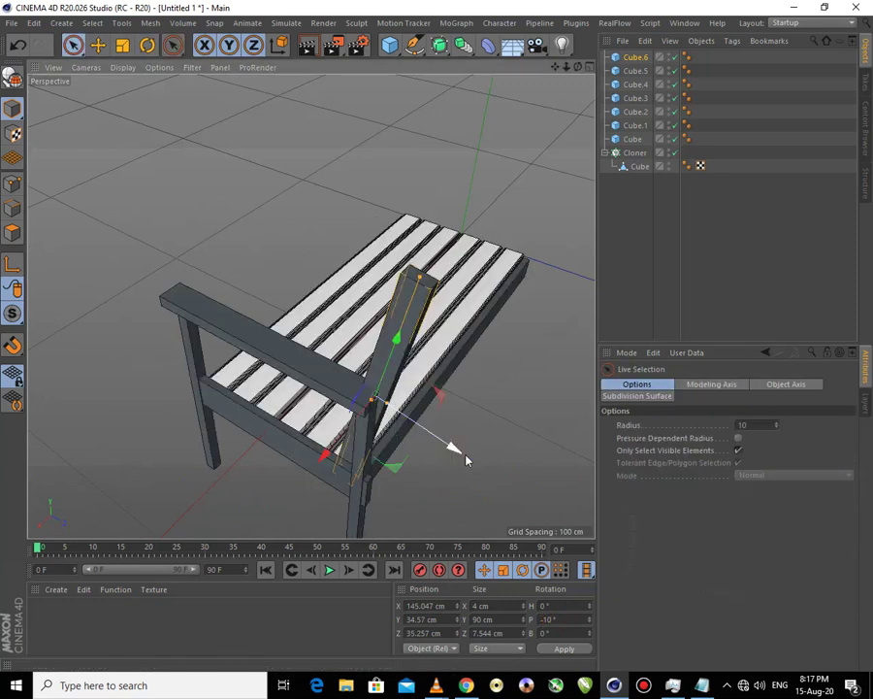
- Duplicate the seat slat cloner, pitch the copy to -100°, and place it behind the seat
click(634, 154)
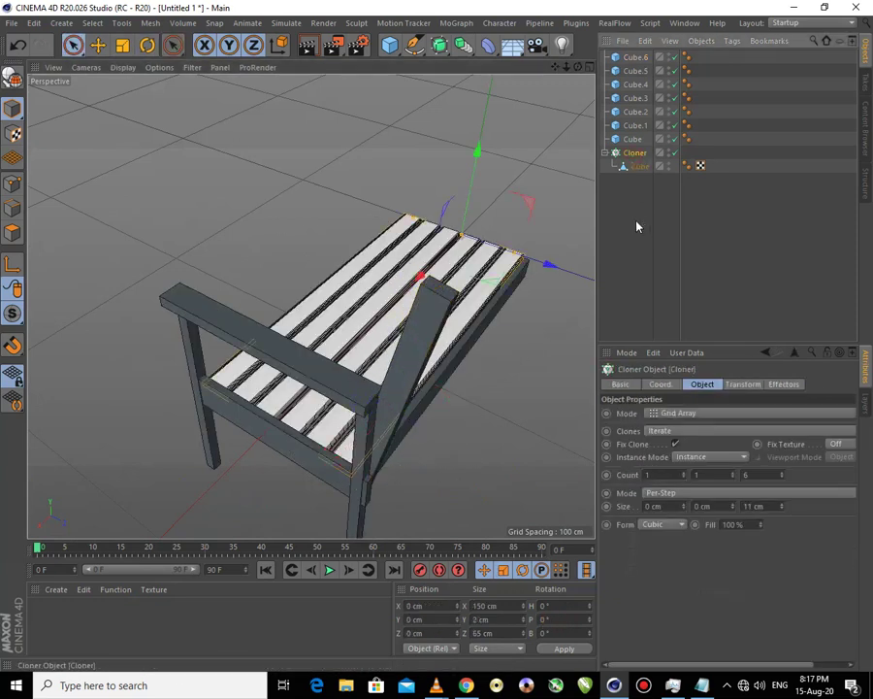
key(ctrl+c)
key(ctrl+v)
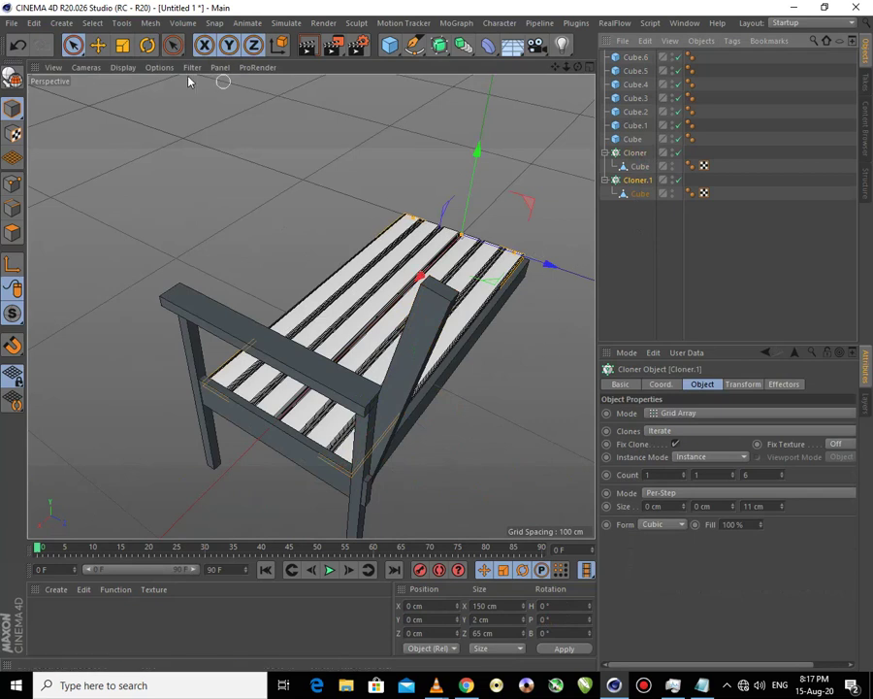
click(548, 620)
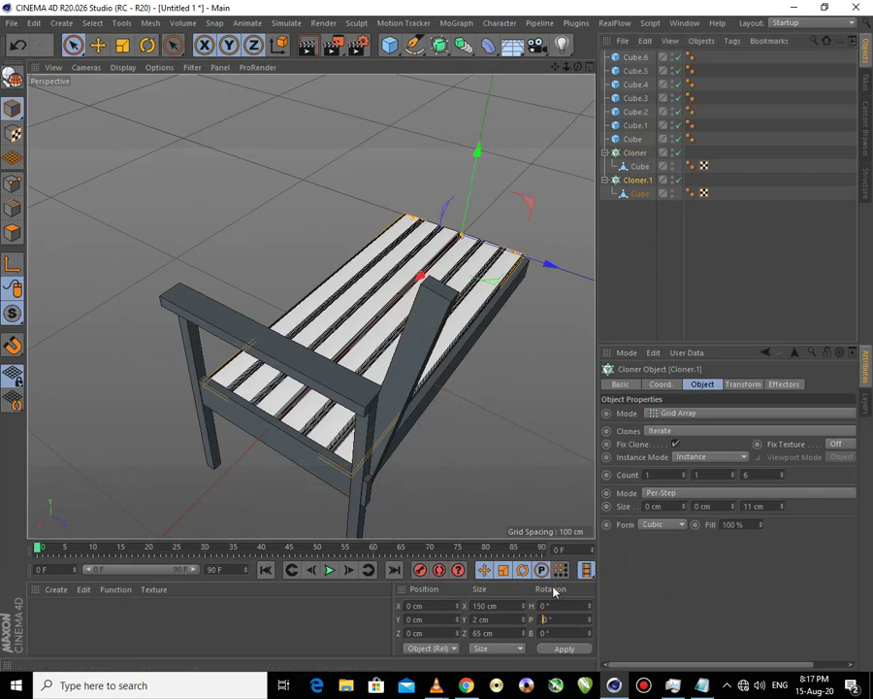
text(-100)
key(Return)
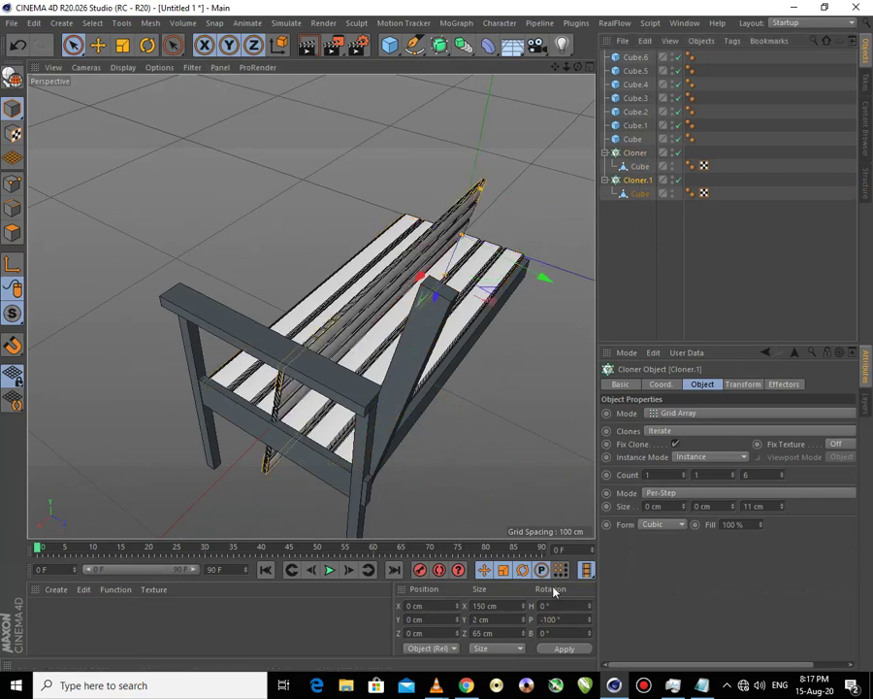
mouse_move(543, 281)
mouse_down()
mouse_move(279, 487)
mouse_move(127, 410)
mouse_move(129, 335)
mouse_up()
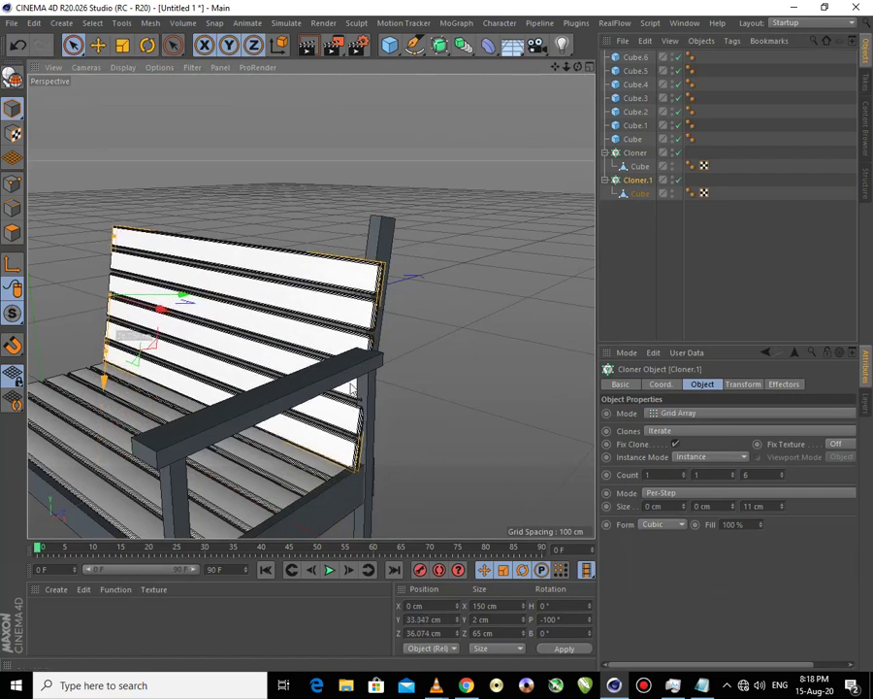
mouse_move(481, 435)
alt+mouse_down()
mouse_move(478, 444)
mouse_move(132, 415)
alt+mouse_up()
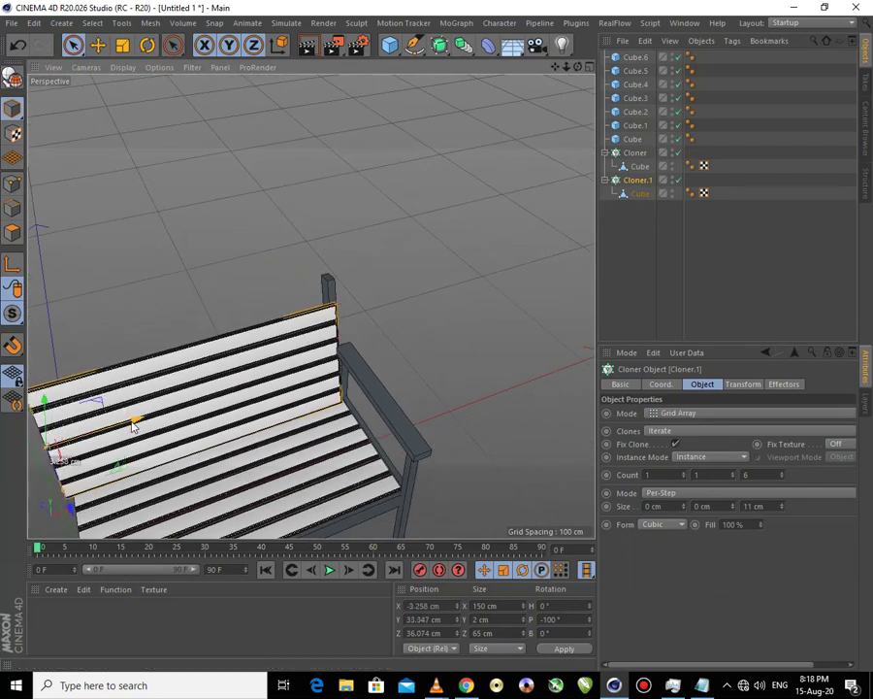
mouse_move(403, 386)
alt+mouse_down()
mouse_move(312, 421)
mouse_move(239, 431)
mouse_move(306, 305)
mouse_move(319, 197)
alt+mouse_up()
mouse_move(391, 425)
alt+mouse_down()
mouse_move(371, 331)
mouse_move(272, 352)
mouse_move(373, 351)
mouse_move(386, 259)
alt+mouse_up()
- Shorten the rear post Cube.6 to 61.724 cm
click(386, 259)
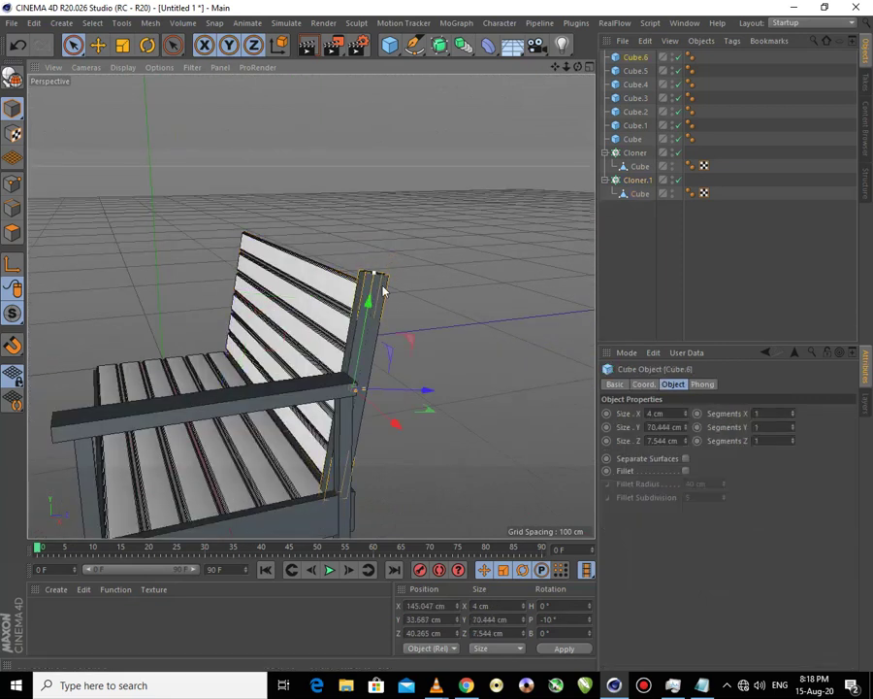
drag(372, 287, 377, 361)
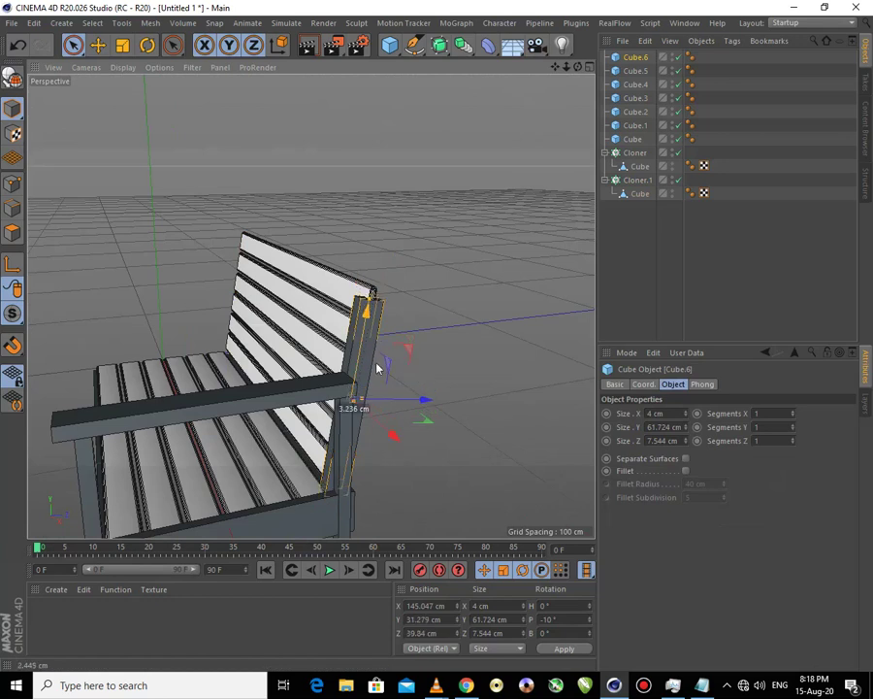
mouse_move(524, 448)
alt+mouse_down()
mouse_move(585, 471)
mouse_move(433, 334)
mouse_move(386, 257)
alt+mouse_up()
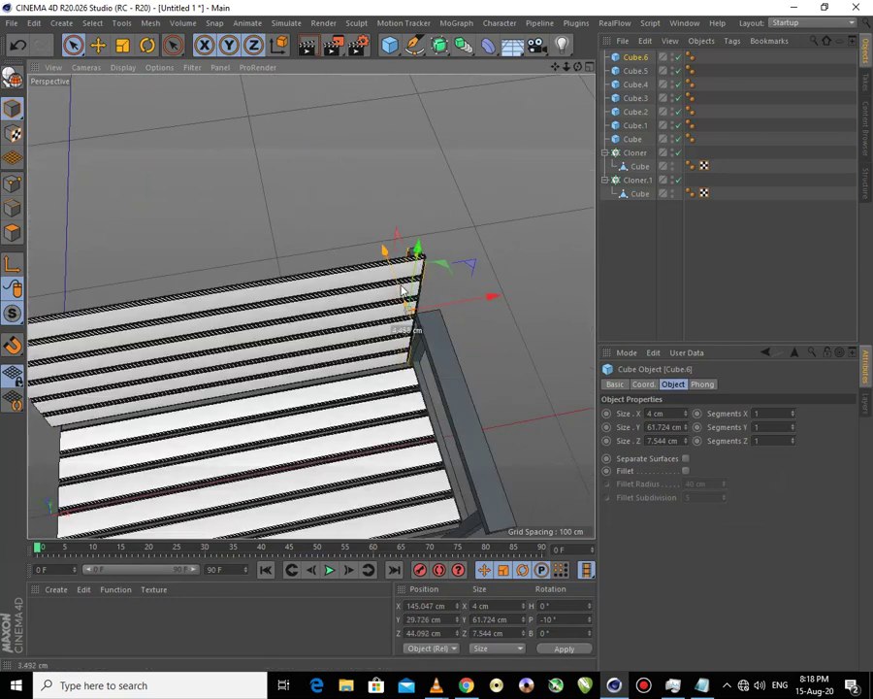
mouse_move(493, 335)
alt+mouse_down()
mouse_move(373, 399)
mouse_move(189, 386)
mouse_move(172, 356)
mouse_move(182, 316)
mouse_move(226, 283)
mouse_move(290, 484)
alt+mouse_up()
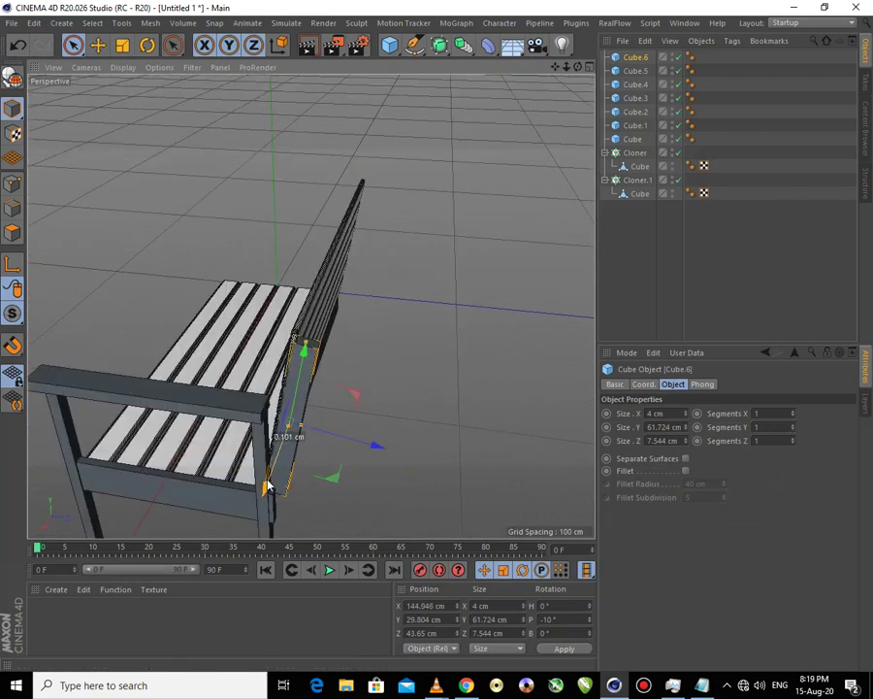
- Nudge the backrest Cloner.1 flush against the post and create a new material Mat
click(333, 280)
drag(336, 276, 337, 276)
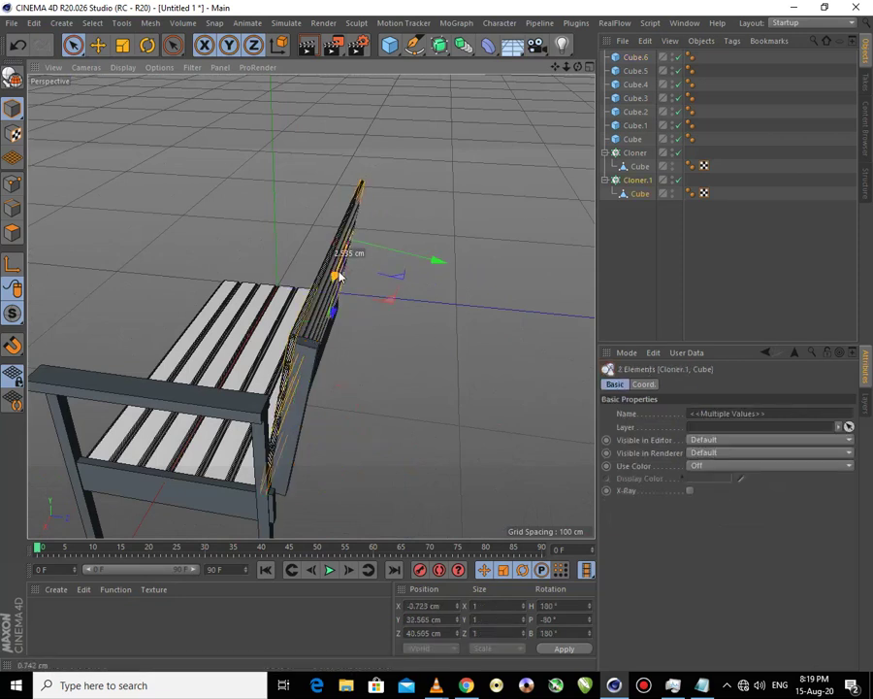
click(401, 398)
mouse_move(524, 412)
alt+mouse_down()
mouse_move(561, 399)
mouse_move(524, 388)
mouse_move(520, 419)
alt+mouse_up()
mouse_move(452, 239)
alt+mouse_down()
mouse_move(592, 305)
mouse_move(502, 376)
alt+mouse_up()
click(109, 629)
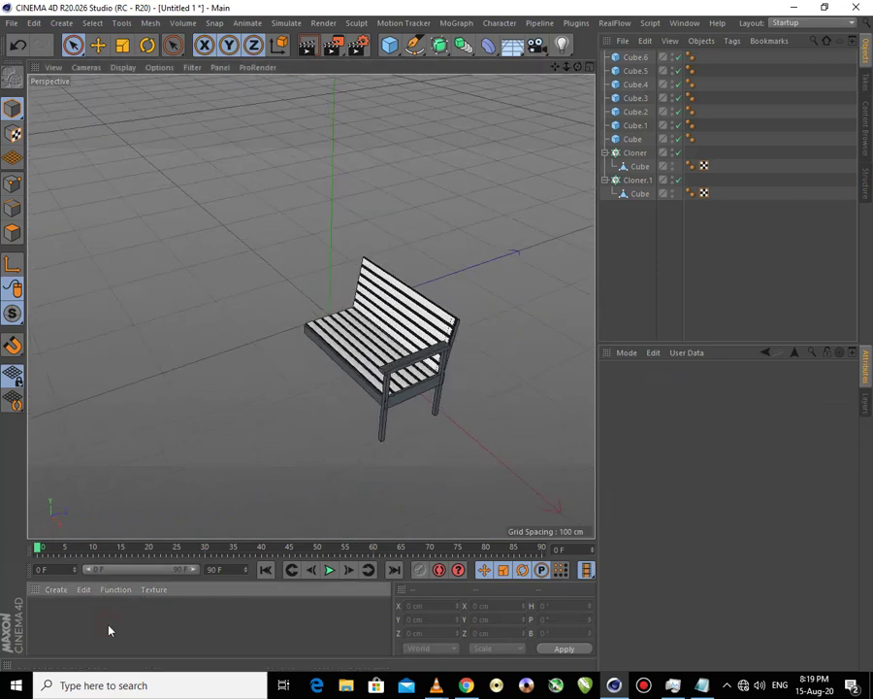
- Add a Symmetry object and nest the side frame cubes under it to mirror the end frame
click(463, 44)
click(626, 114)
mouse_move(629, 152)
mouse_down()
mouse_move(628, 100)
mouse_move(647, 74)
mouse_move(637, 63)
mouse_up()
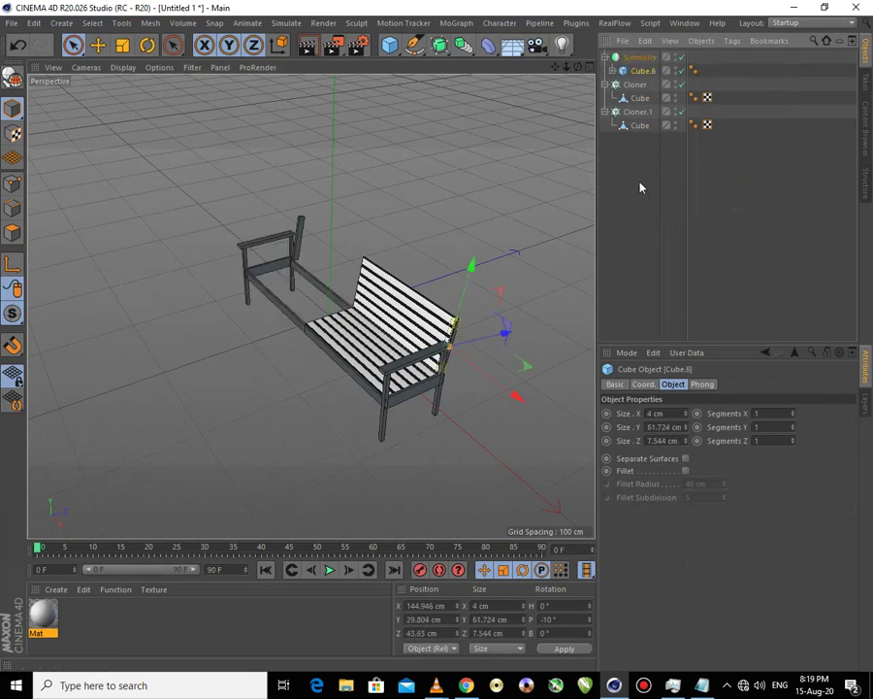
- Add two more Symmetry objects and place Cloner and Cloner.1 under them to mirror the slats
click(463, 44)
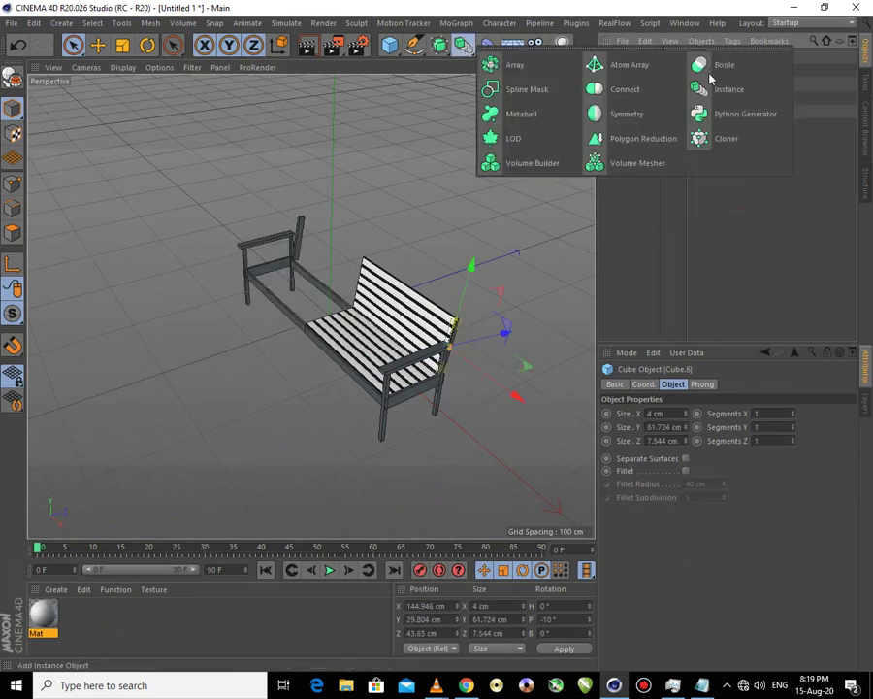
click(624, 113)
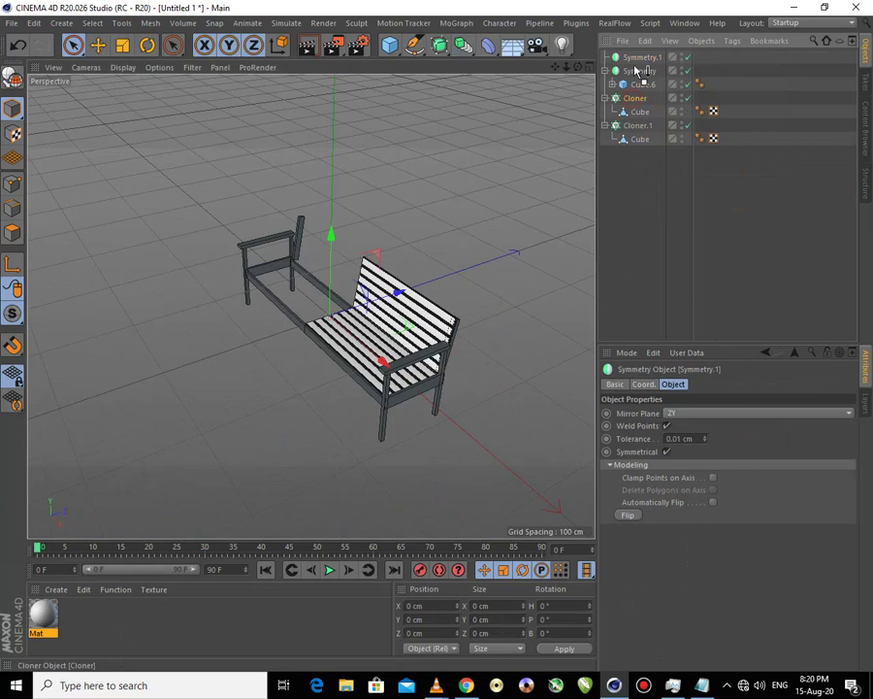
drag(637, 71, 640, 59)
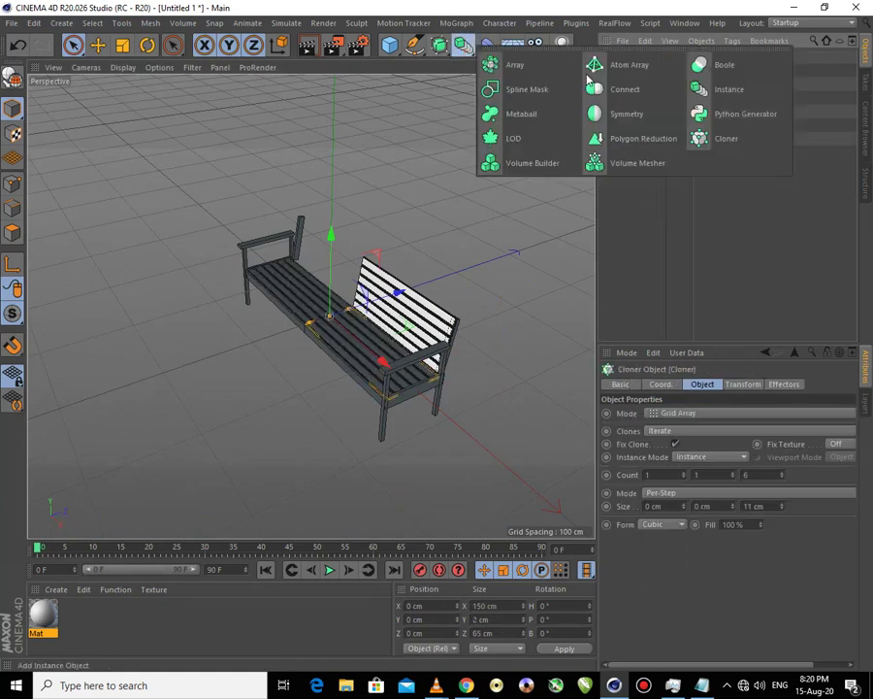
click(465, 55)
click(459, 114)
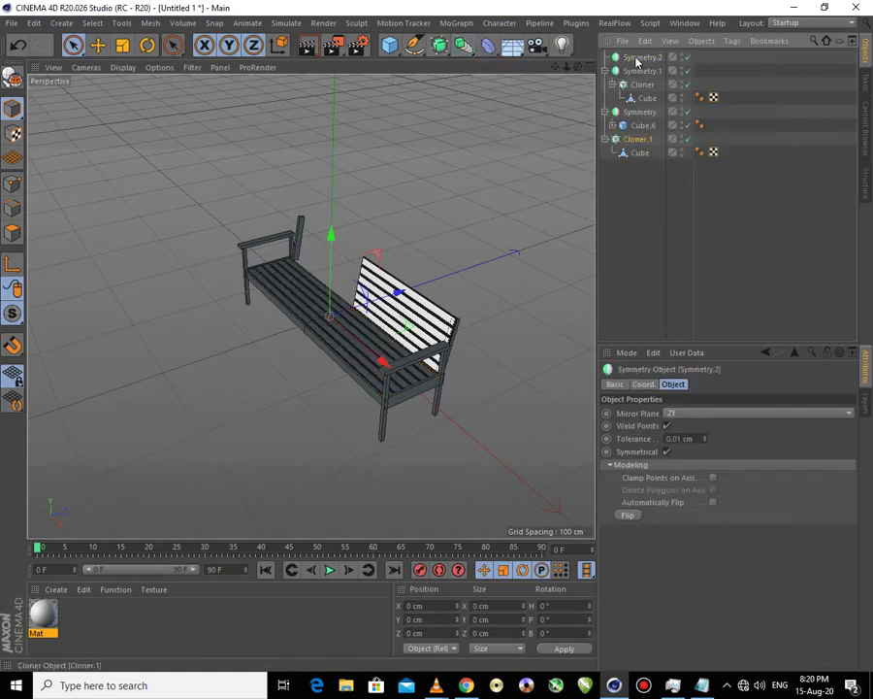
drag(638, 62, 640, 60)
click(460, 398)
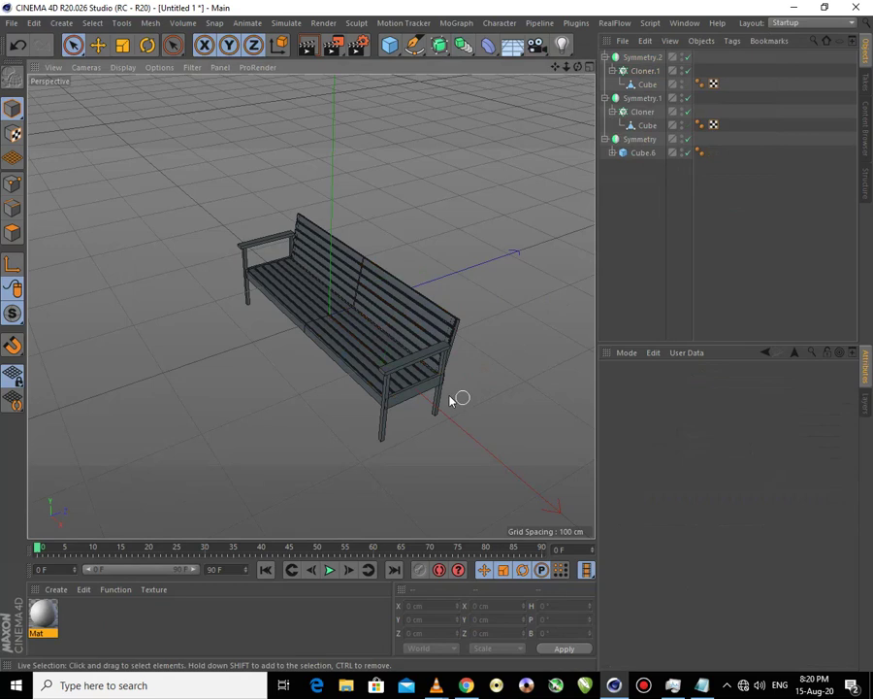
click(123, 67)
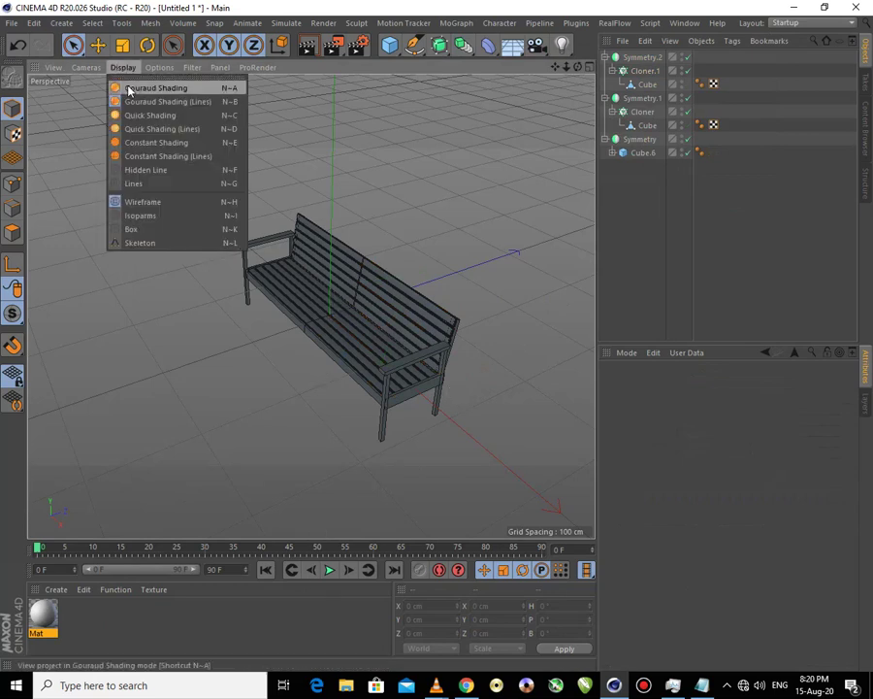
- Switch the viewport to solid shading and turn off the Mat material's Reflectance
click(126, 88)
click(44, 618)
double_click(44, 618)
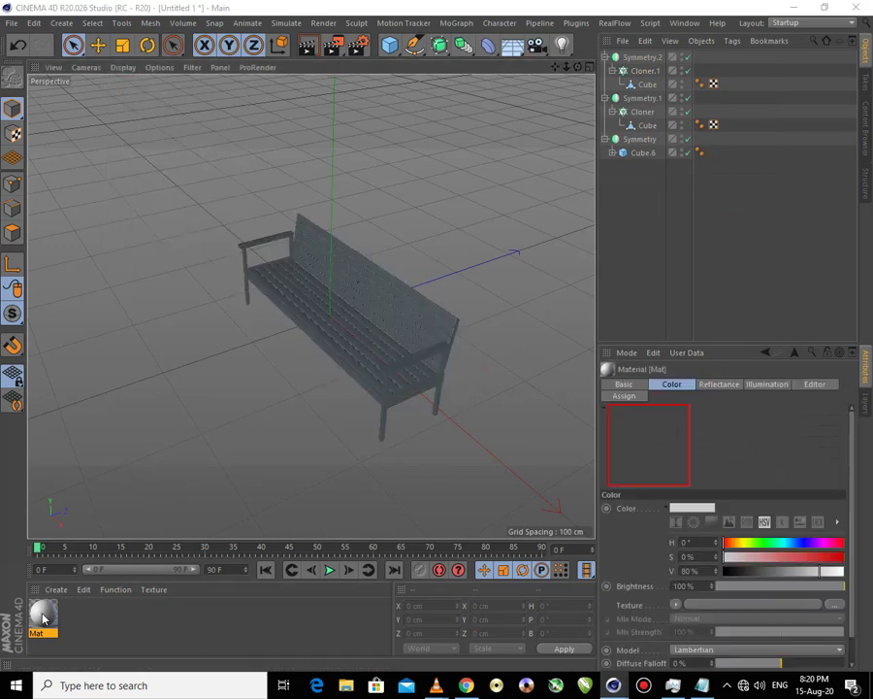
click(275, 284)
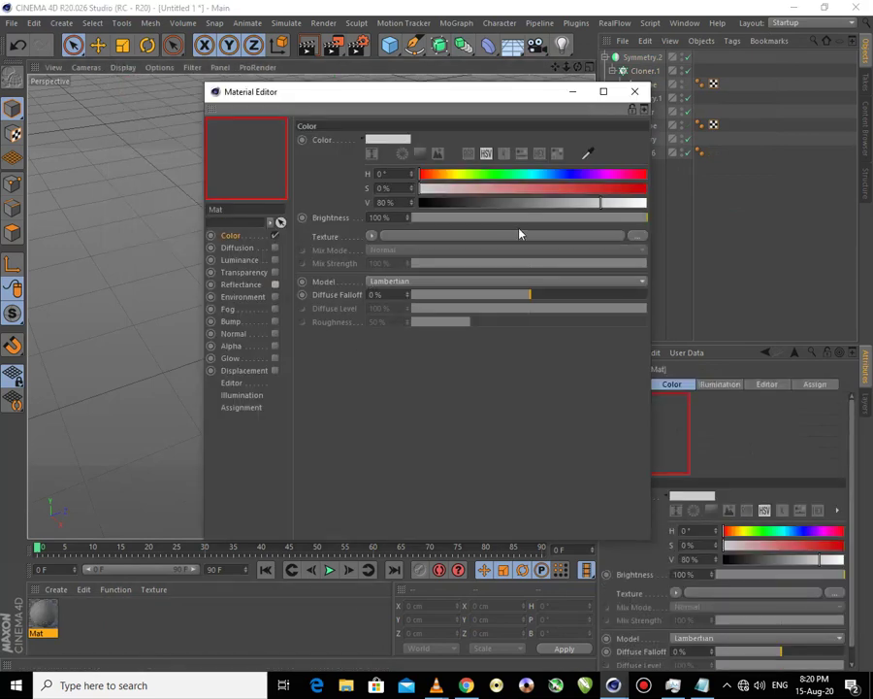
click(634, 93)
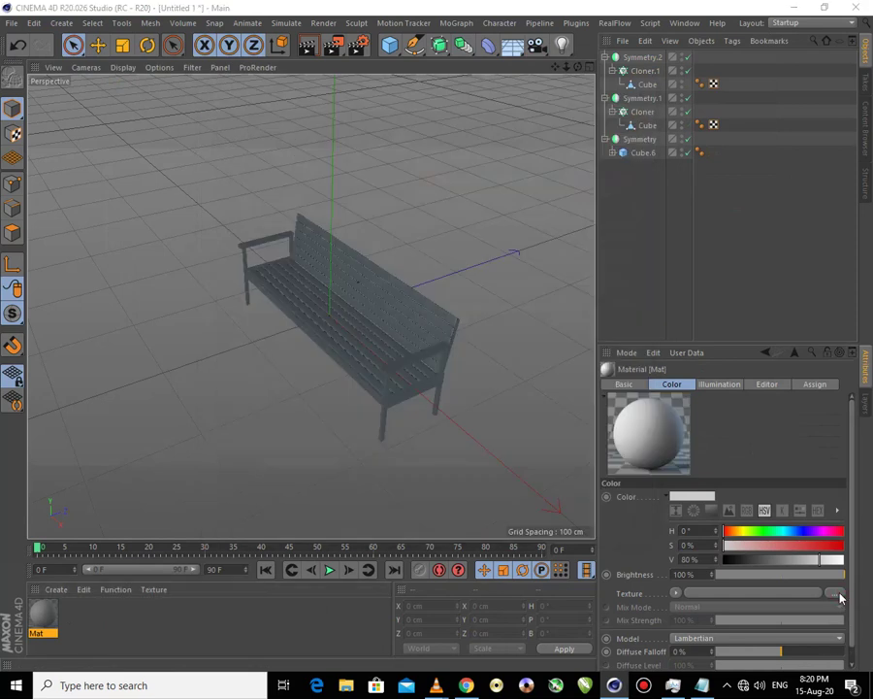
- Browse the Textures folder for a colour image, checking the wood textures 06 images
click(779, 592)
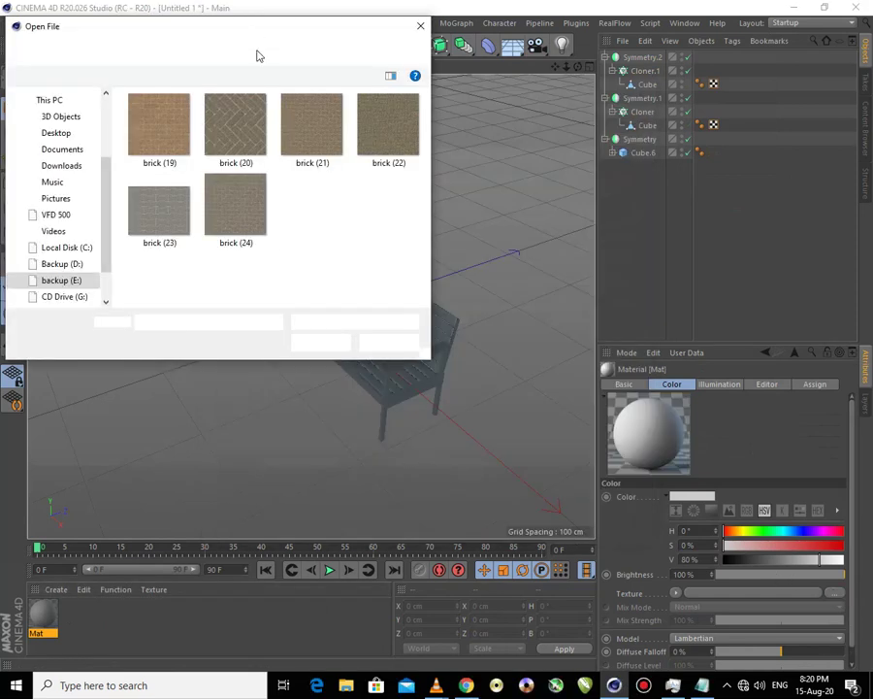
click(69, 50)
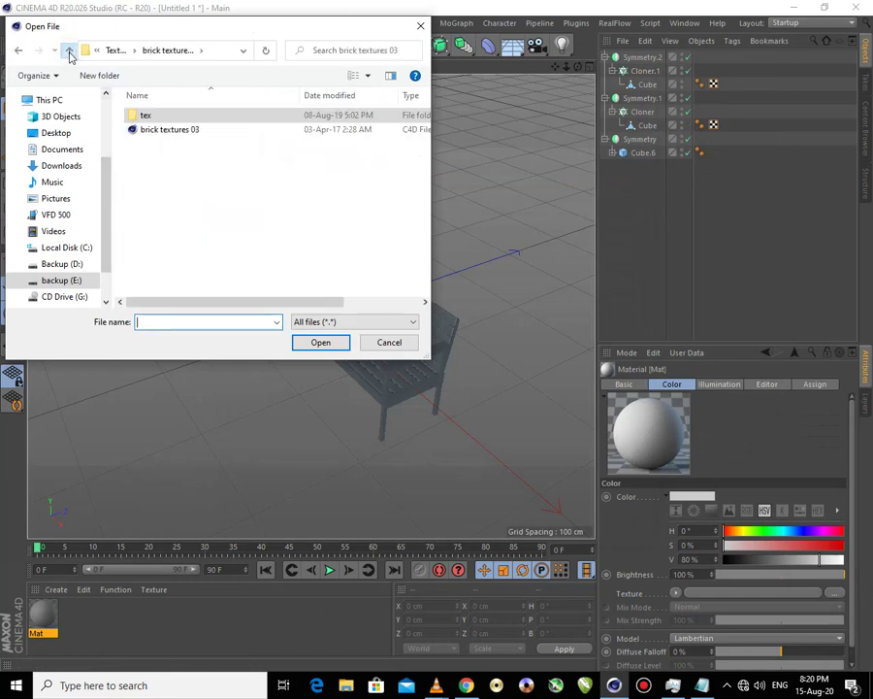
click(68, 50)
scroll(218, 259, down, 5)
scroll(218, 259, down, 4)
scroll(221, 260, down, 3)
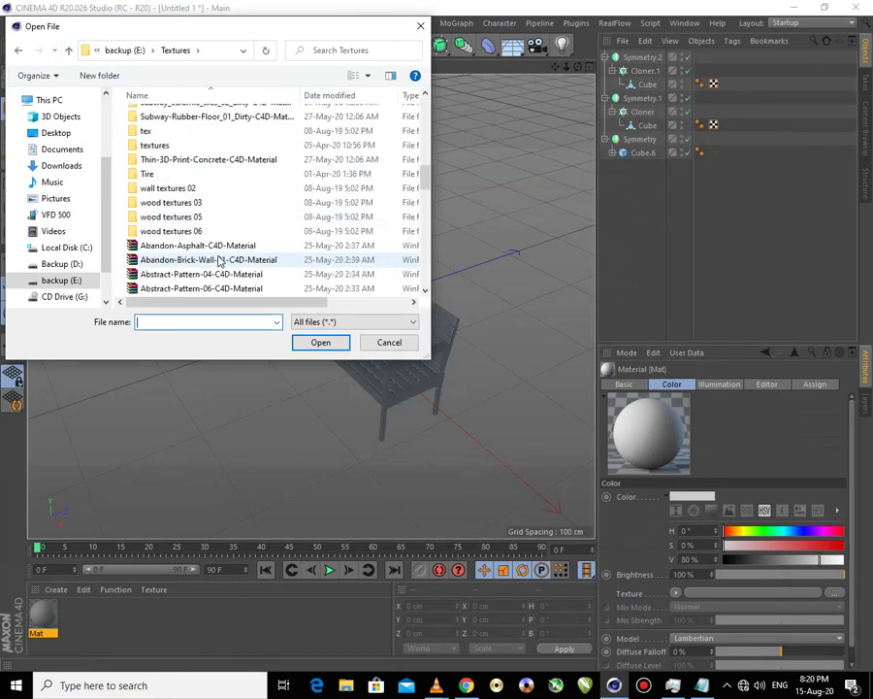
double_click(179, 231)
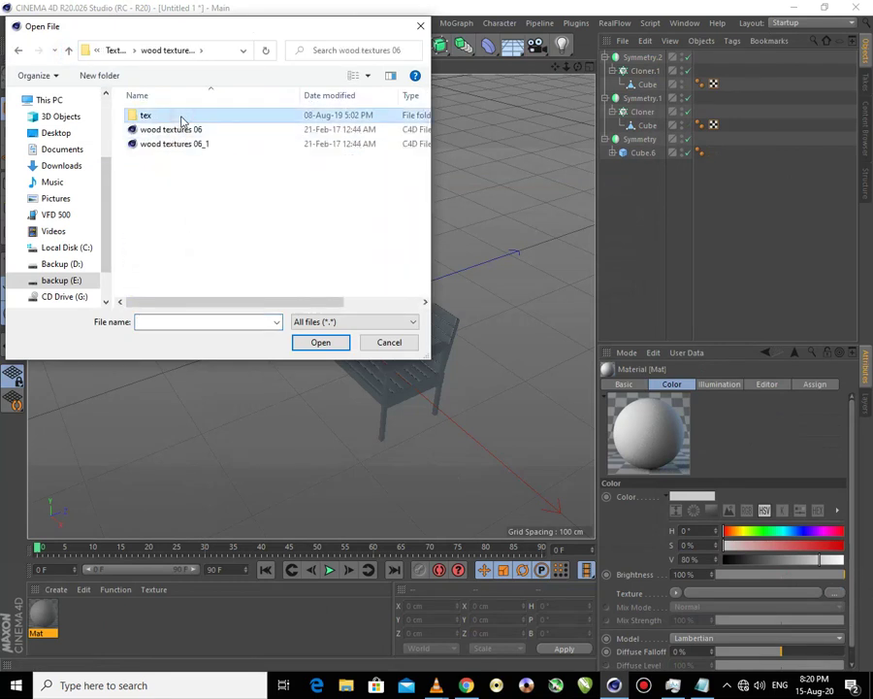
double_click(226, 120)
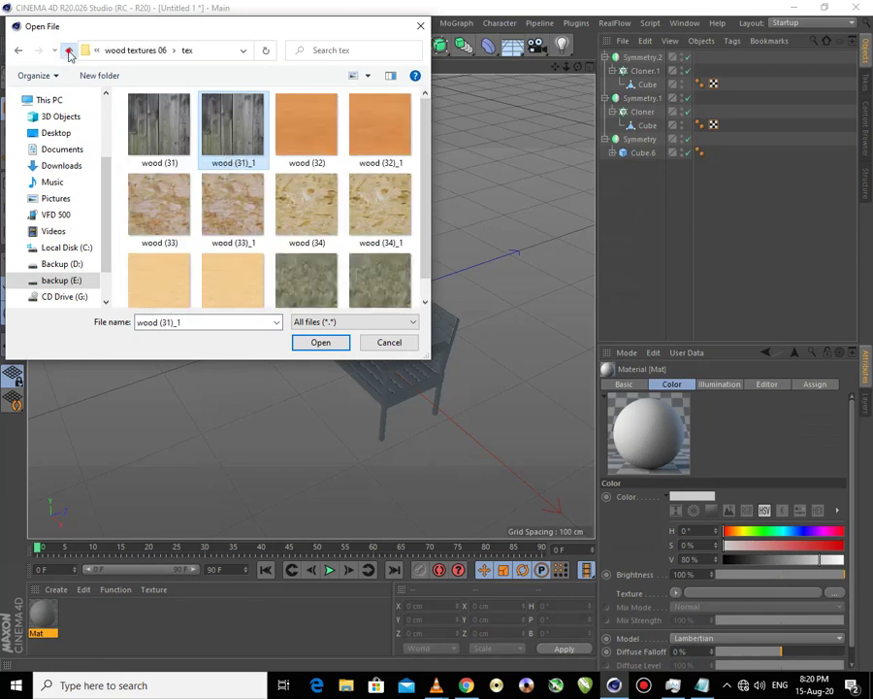
click(69, 50)
click(69, 51)
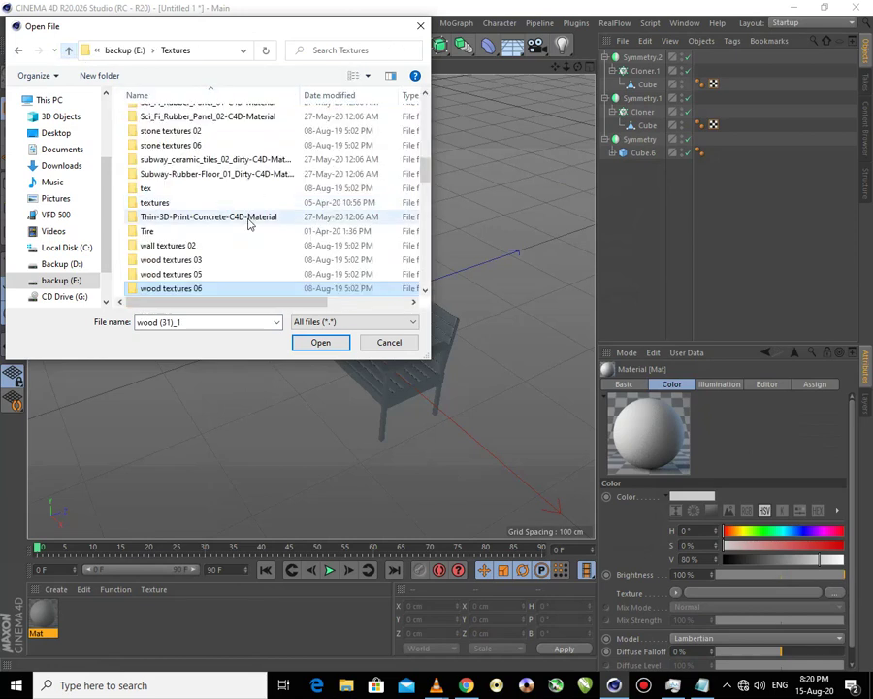
- Load a wood image from wood textures 03 > tex into Mat's Color texture and answer the copy prompt
double_click(220, 272)
double_click(177, 120)
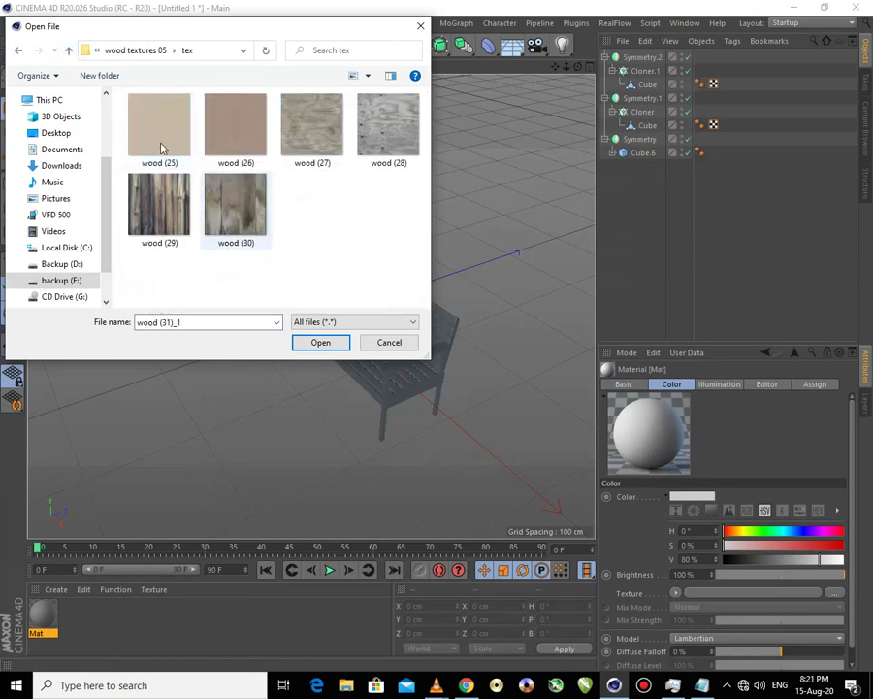
click(69, 51)
click(69, 51)
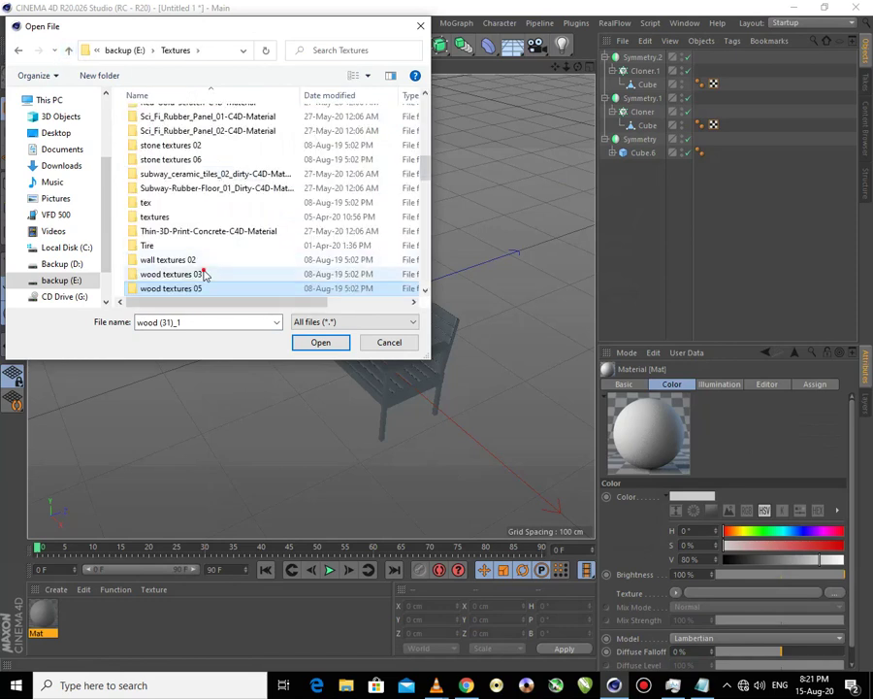
double_click(202, 274)
double_click(178, 117)
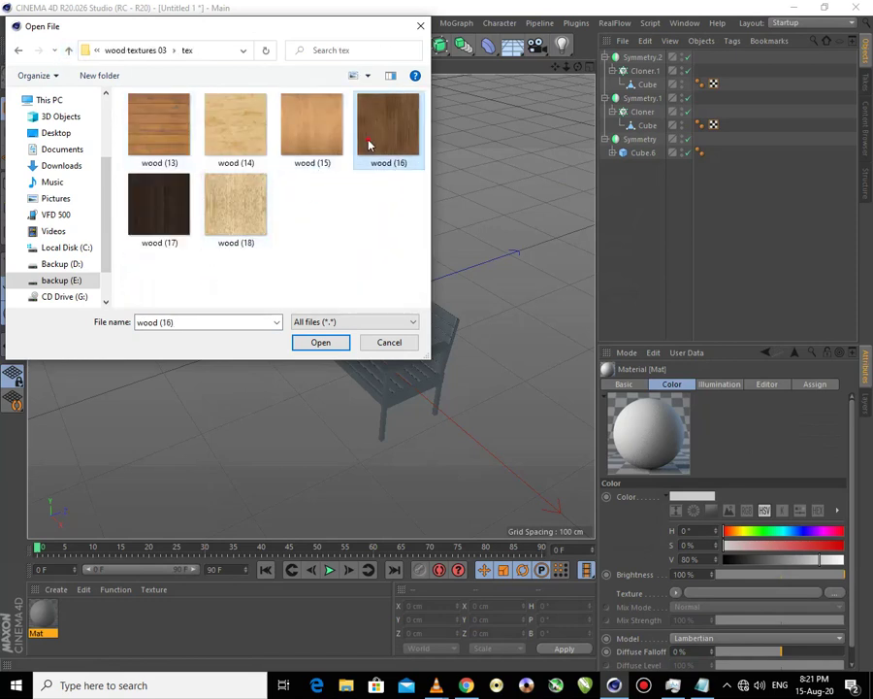
click(315, 131)
click(315, 342)
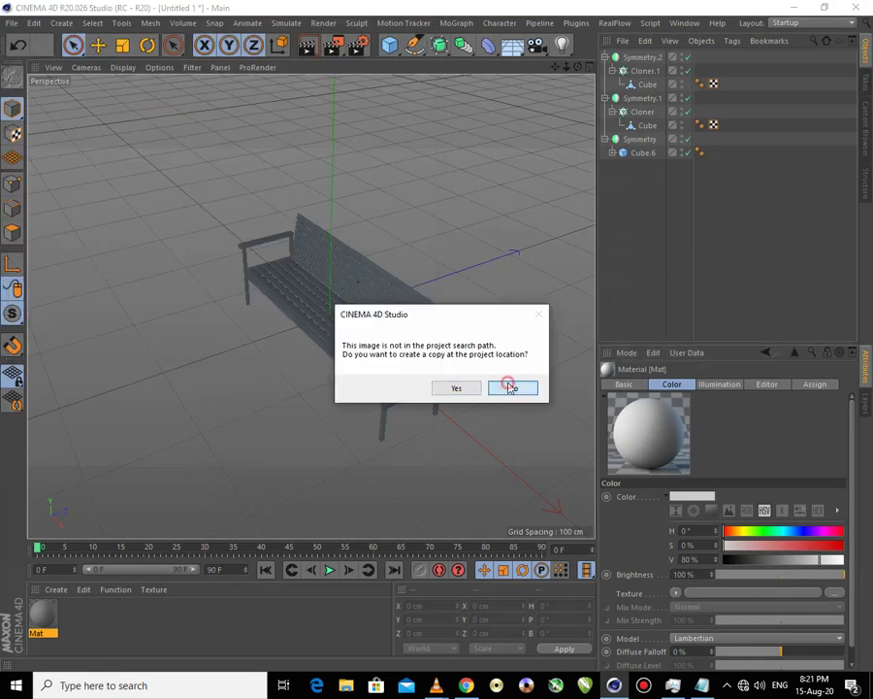
click(515, 386)
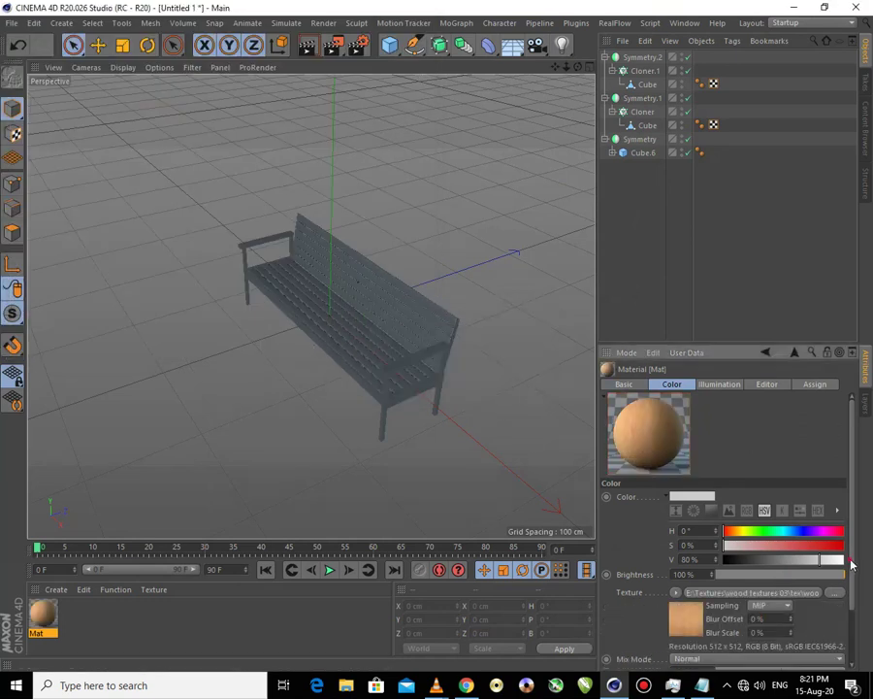
- Apply the wood Mat material to the Symmetry groups so the frame, seat and backrest are wood-textured
scroll(850, 553, down, 2)
scroll(852, 587, down, 2)
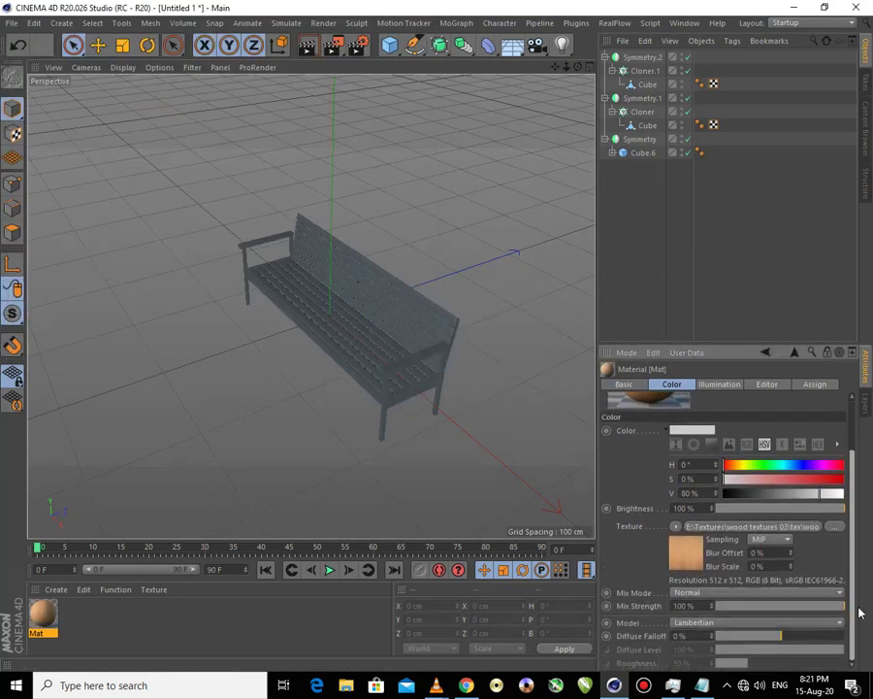
scroll(859, 611, up, 1)
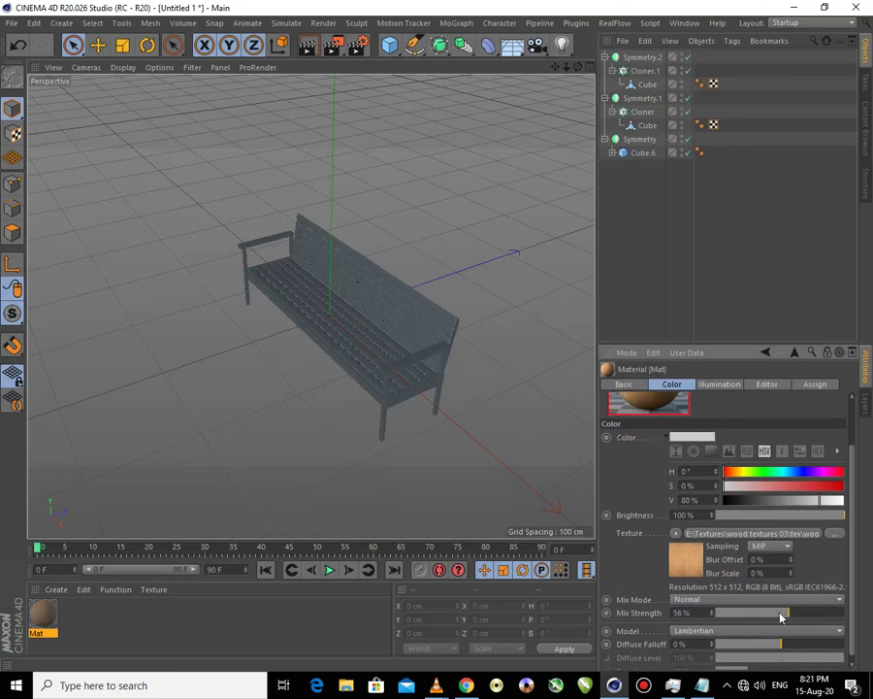
scroll(633, 470, up, 3)
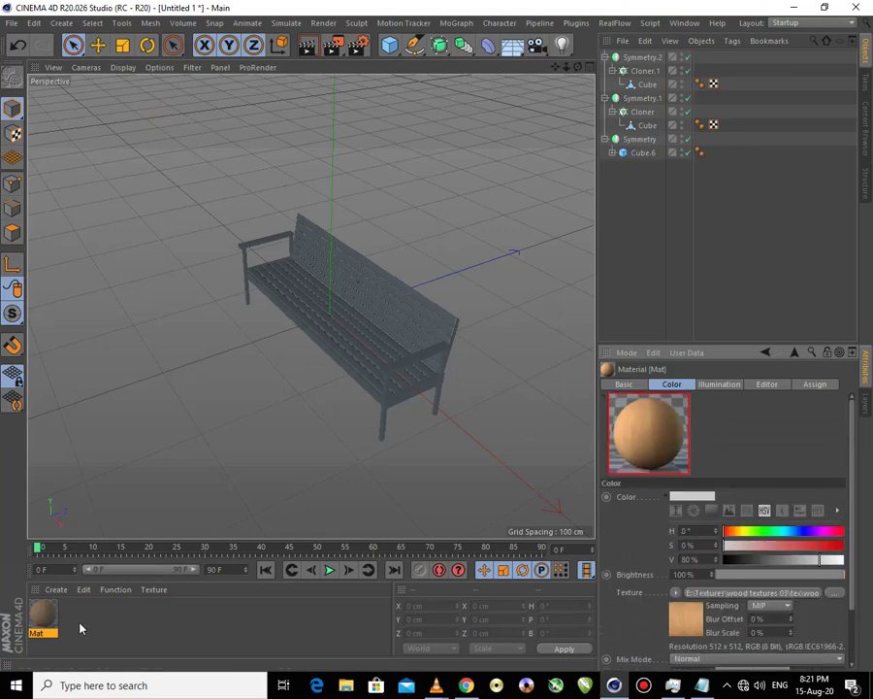
drag(43, 619, 113, 560)
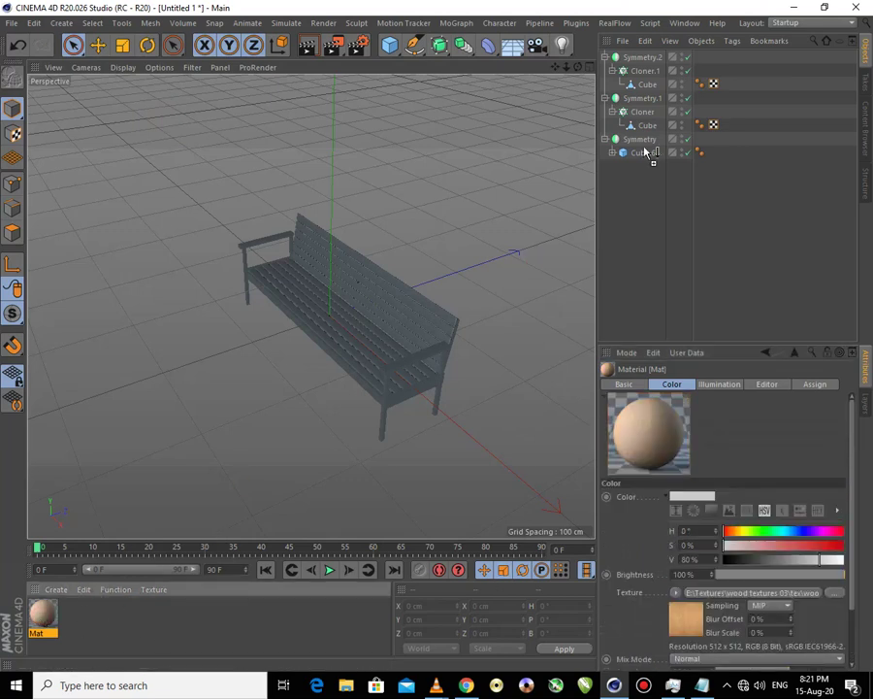
drag(642, 142, 643, 113)
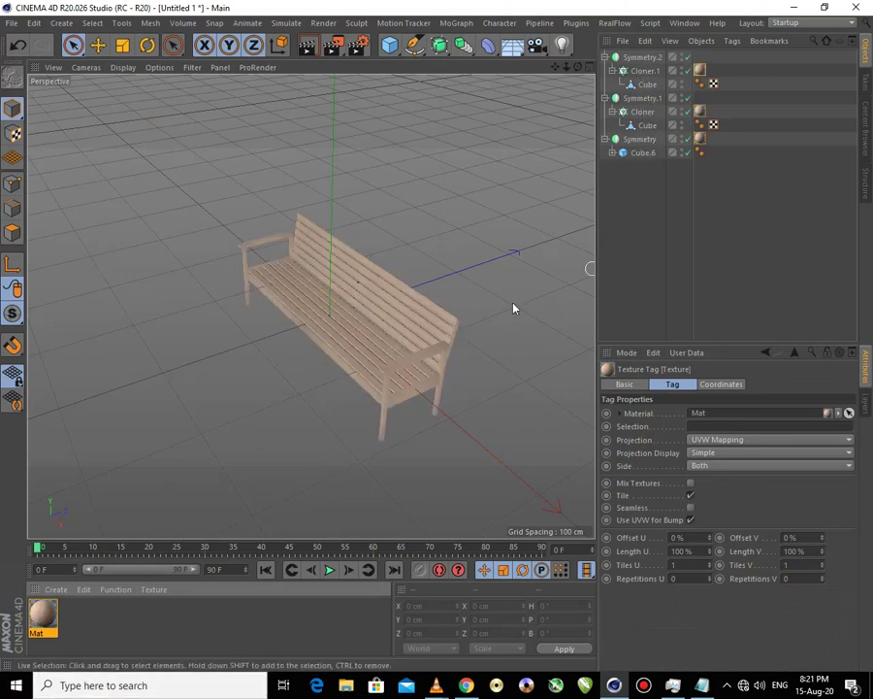
drag(131, 604, 136, 532)
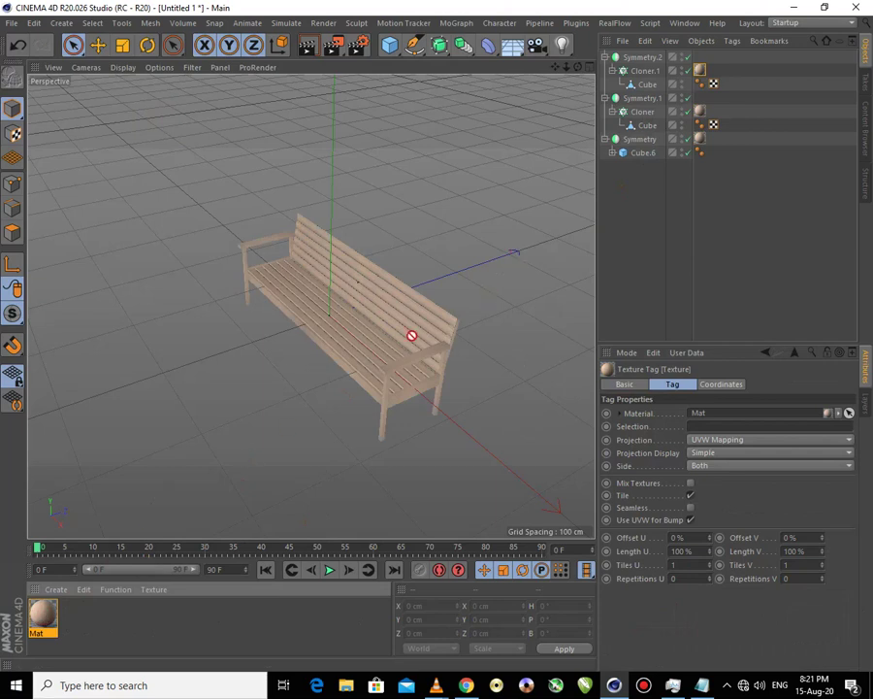
mouse_move(371, 398)
alt+mouse_down()
mouse_move(352, 427)
mouse_move(366, 437)
mouse_move(325, 274)
alt+mouse_up()
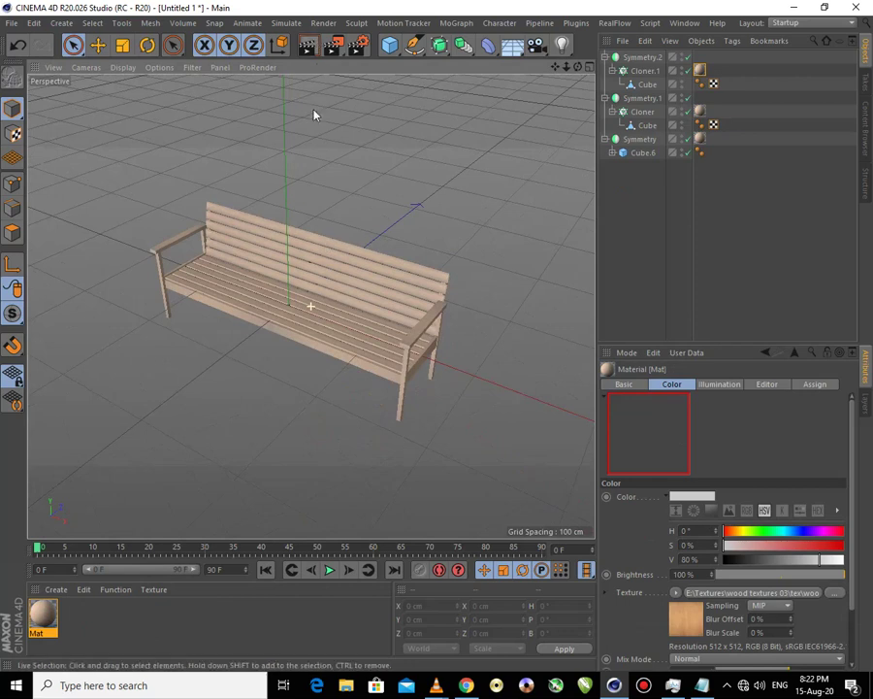
- Add Ambient Occlusion and Global Illumination render effects, plus a Physical Sky to the scene
click(362, 49)
click(340, 274)
click(404, 319)
click(348, 277)
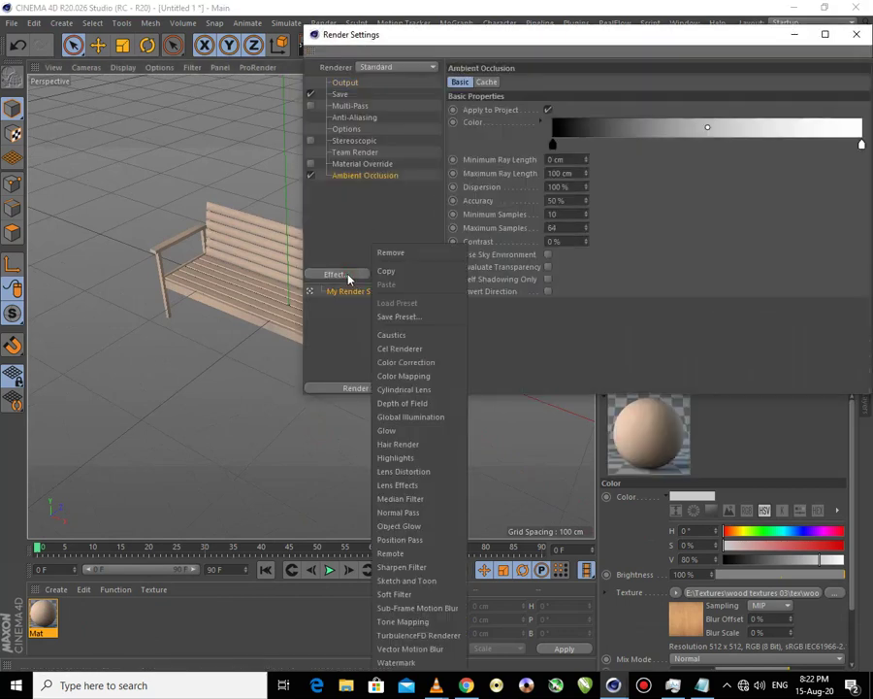
click(410, 418)
click(61, 23)
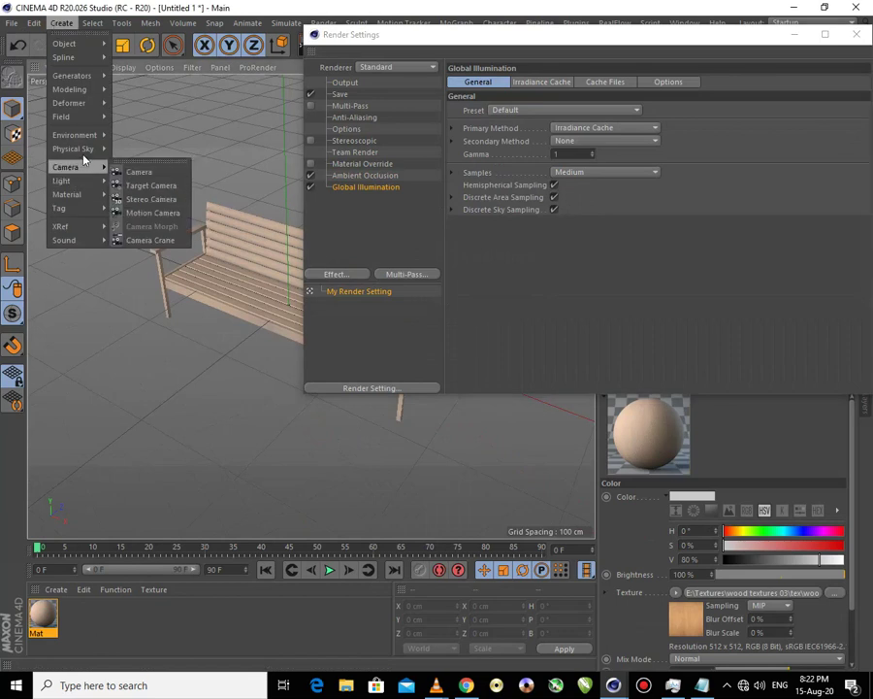
click(136, 149)
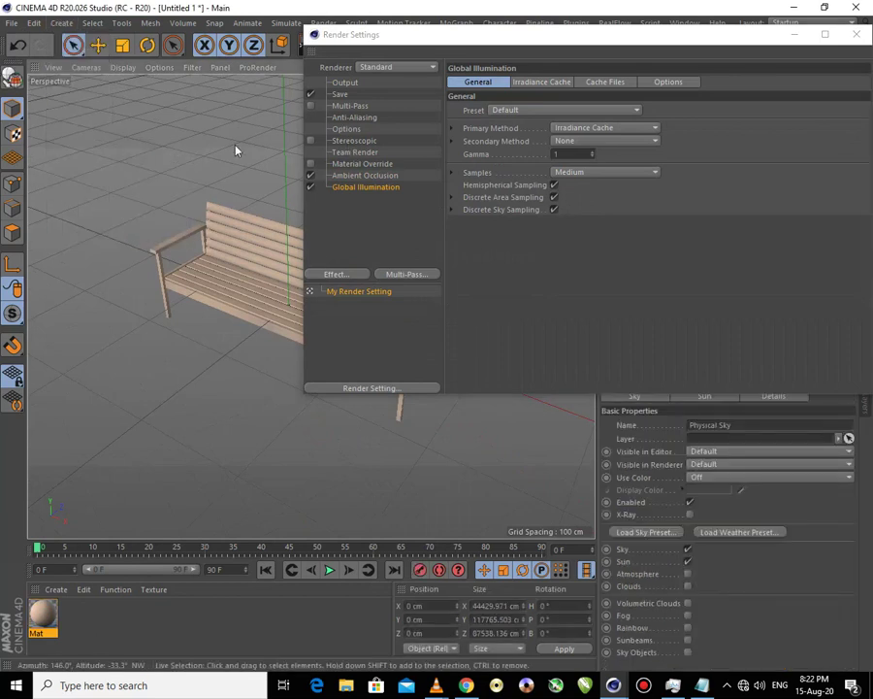
- Set render saving to JPG and anti-aliasing to Best with a 15% threshold
click(344, 84)
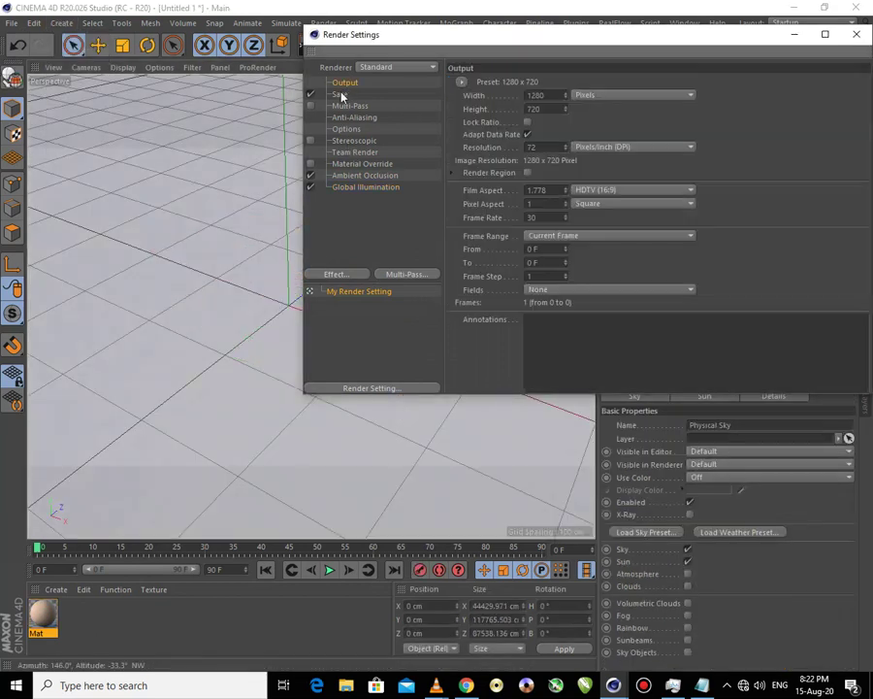
click(341, 95)
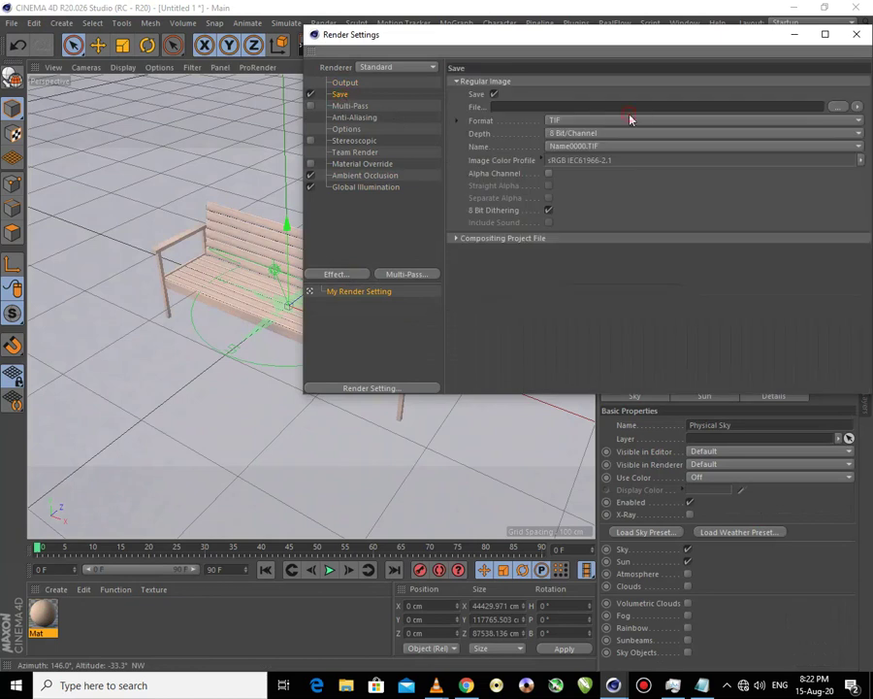
click(628, 118)
click(570, 218)
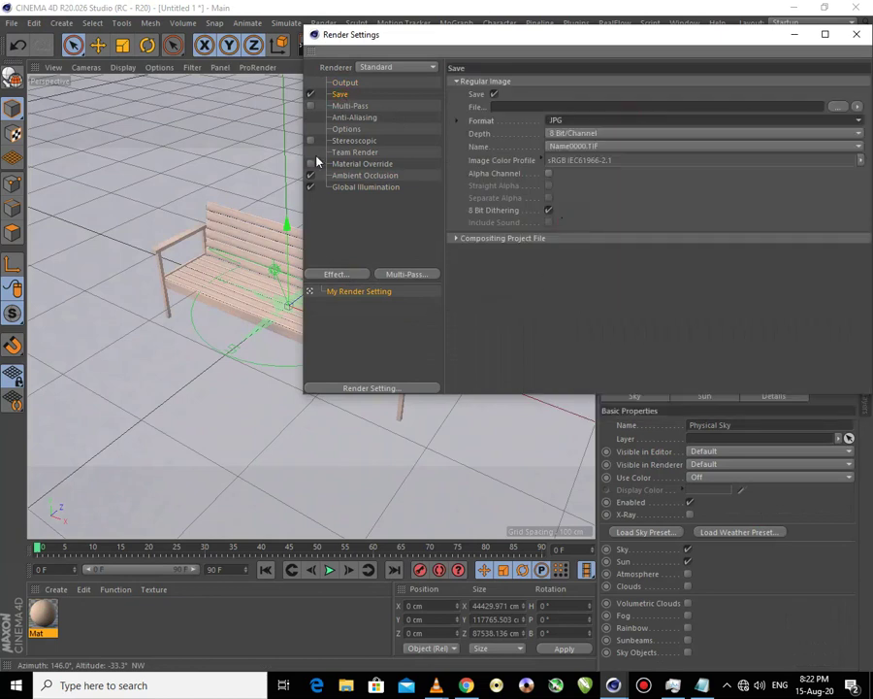
click(347, 117)
click(597, 84)
click(598, 123)
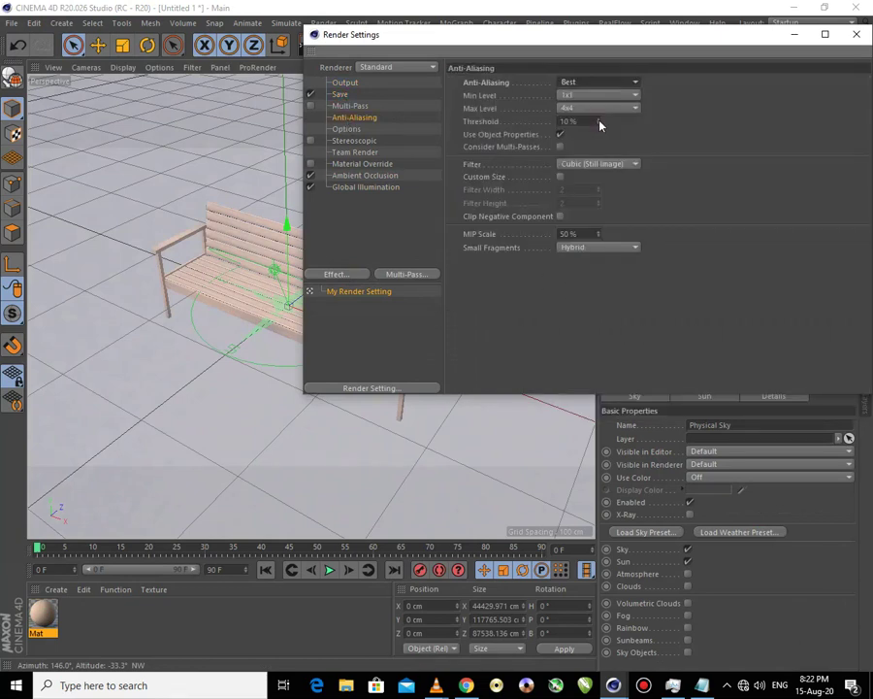
drag(576, 121, 545, 124)
text(15)
key(Return)
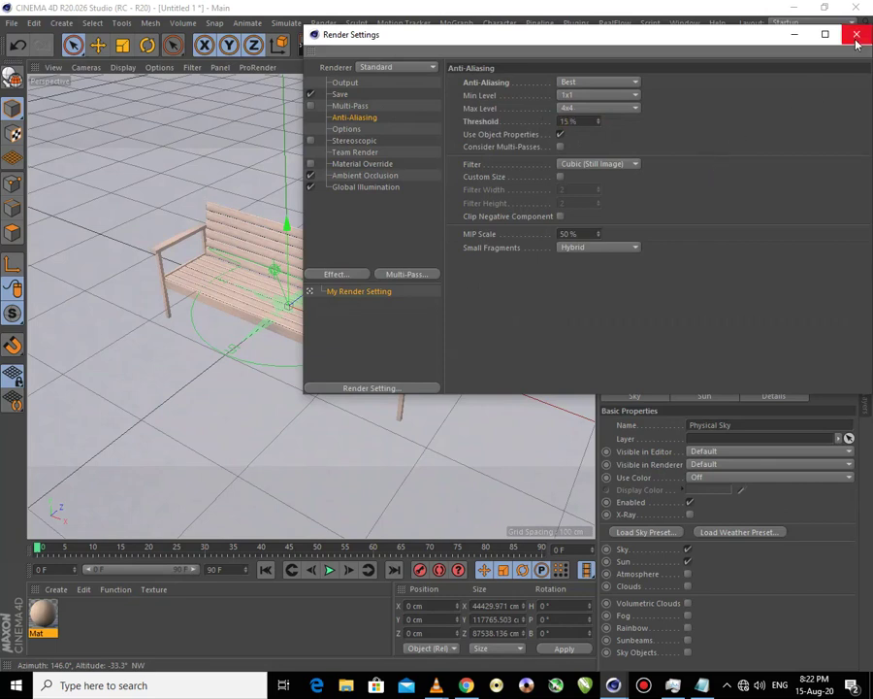
click(857, 36)
- Add a floor Plane under the bench, sized about 1549 × 2207 cm
click(389, 44)
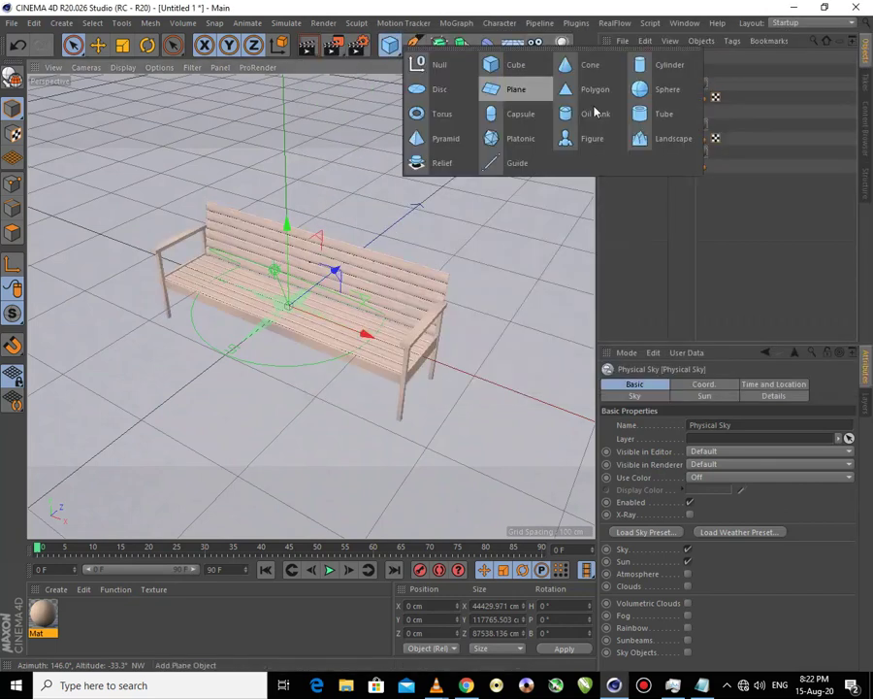
click(509, 89)
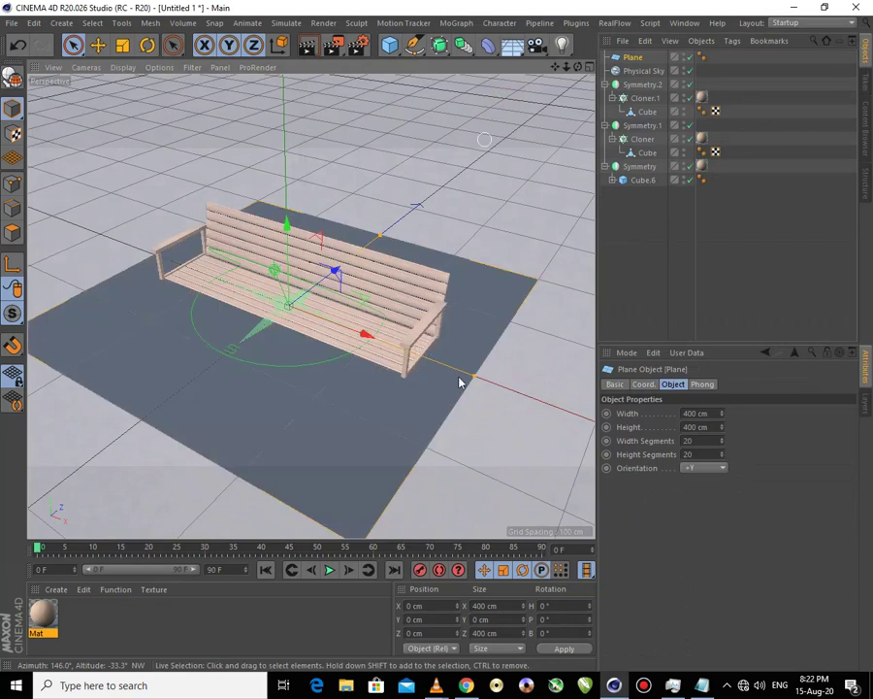
drag(558, 415, 630, 436)
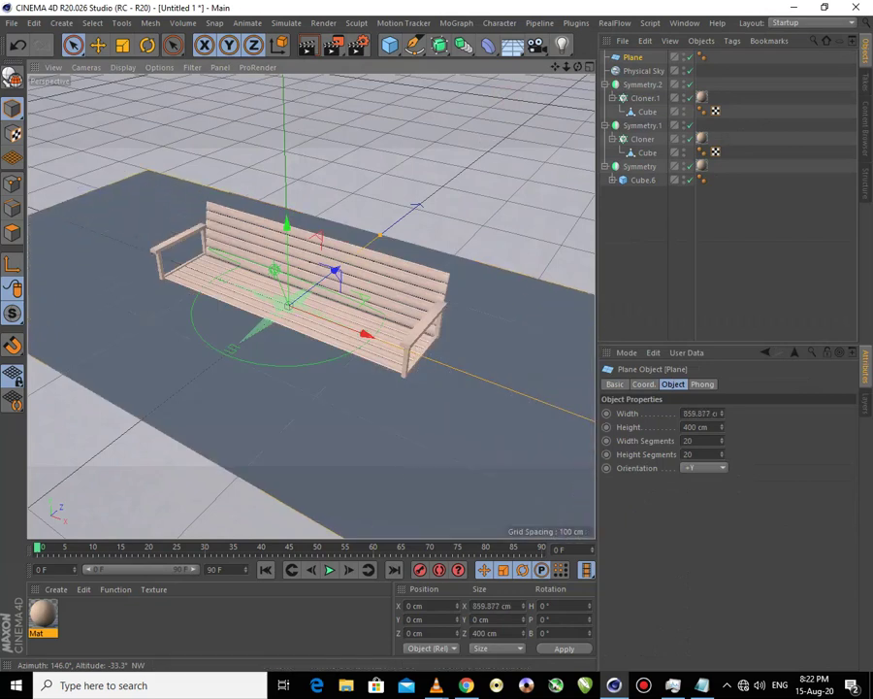
drag(631, 437, 379, 238)
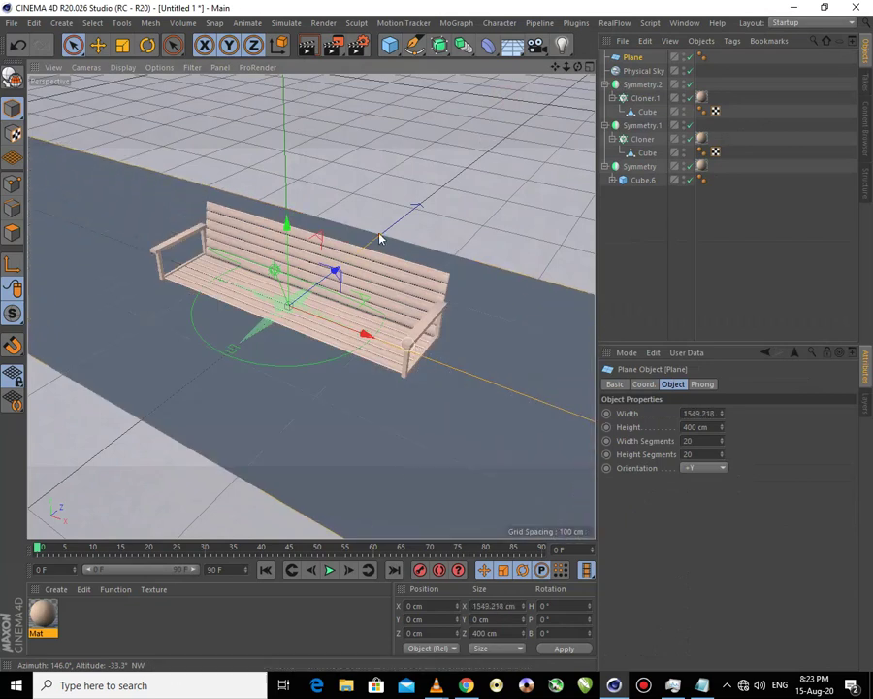
drag(415, 205, 560, 94)
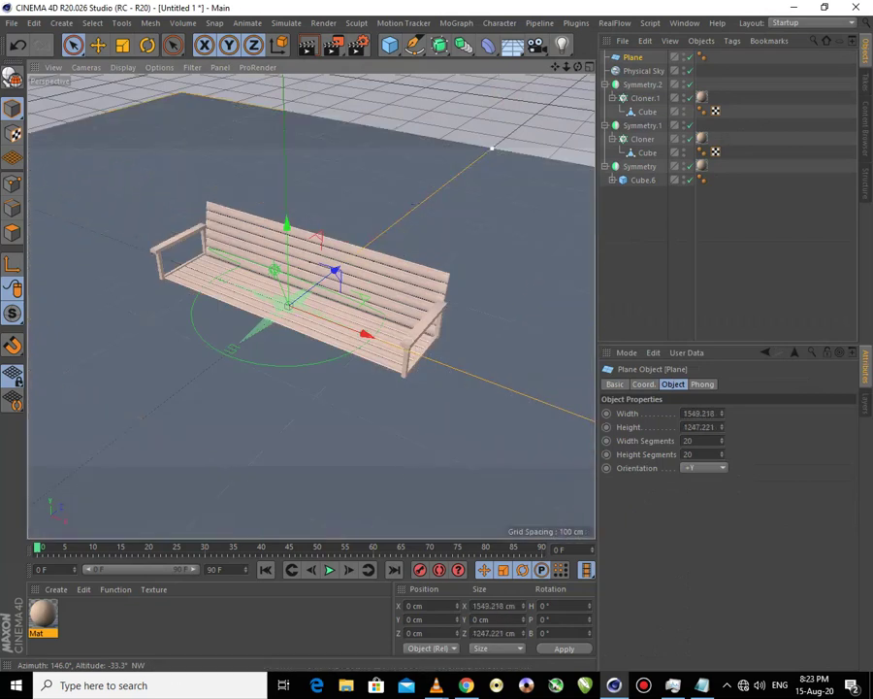
- Create a pure white material Mat.1 and apply it to the floor plane
click(104, 613)
double_click(104, 613)
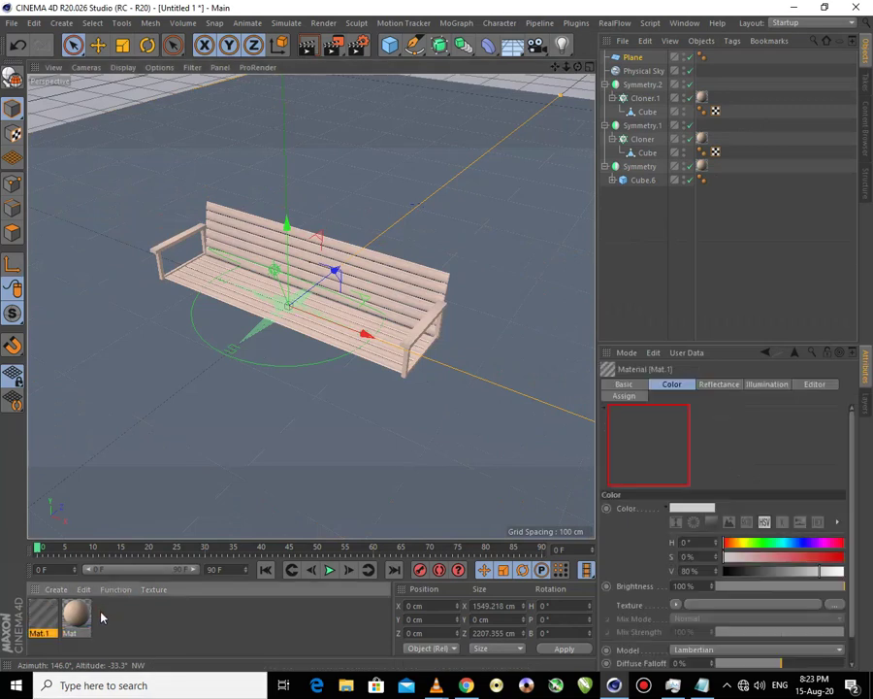
double_click(45, 621)
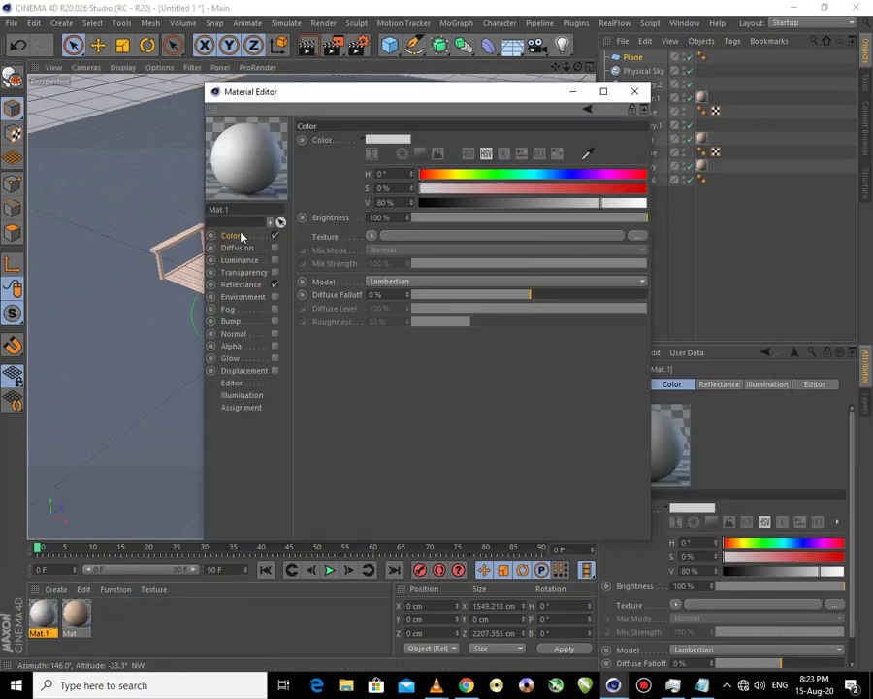
drag(609, 206, 658, 201)
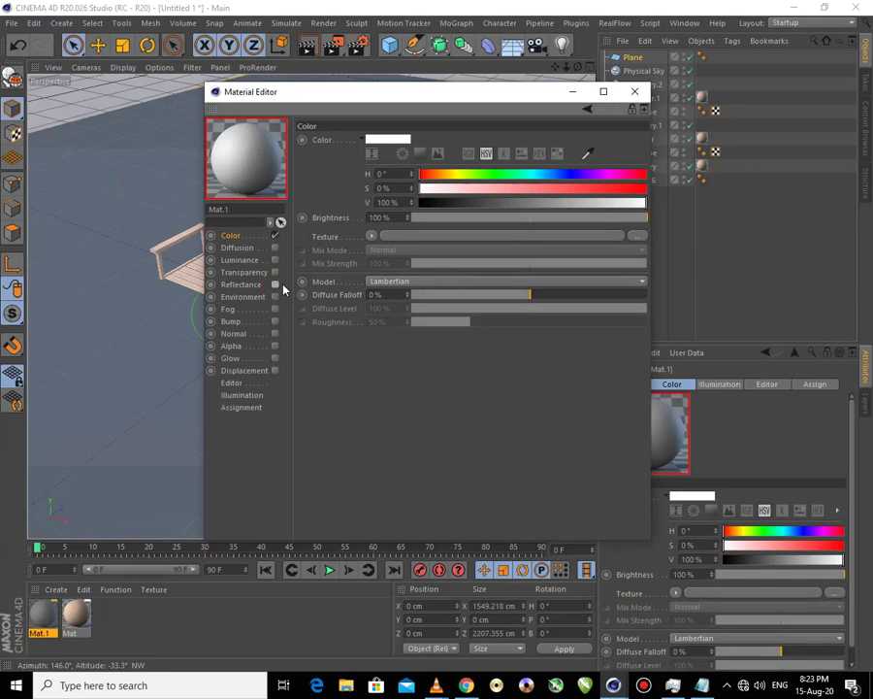
click(635, 91)
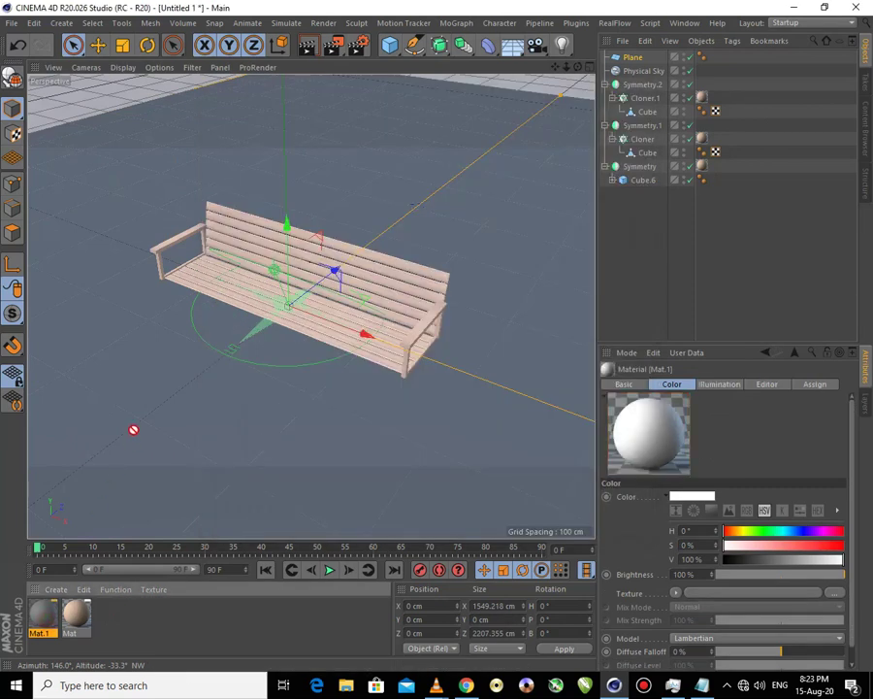
drag(134, 429, 136, 434)
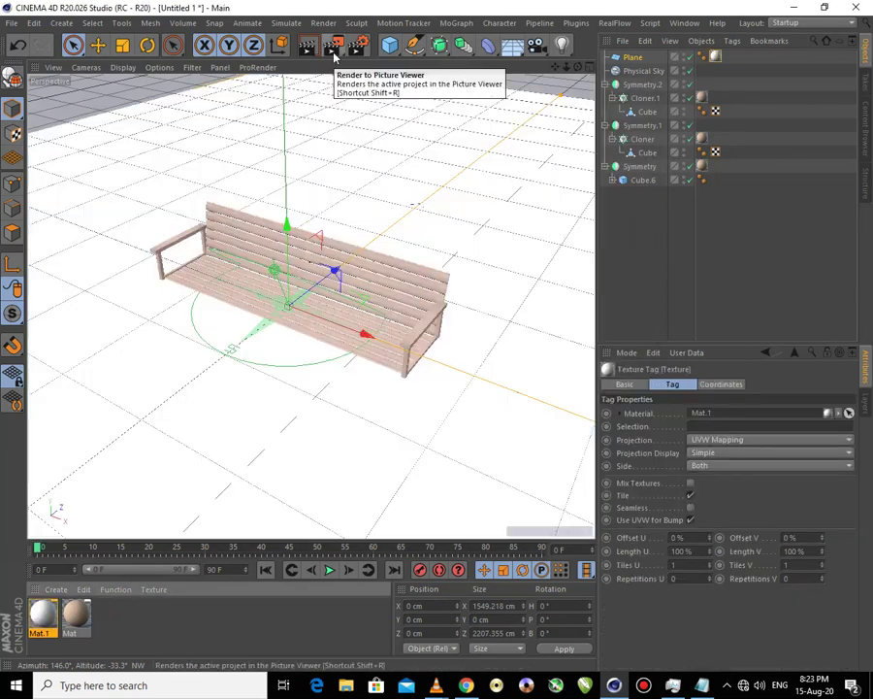
- Render the bench scene at 1280x720 in the Picture Viewer and zoom its view out
click(333, 46)
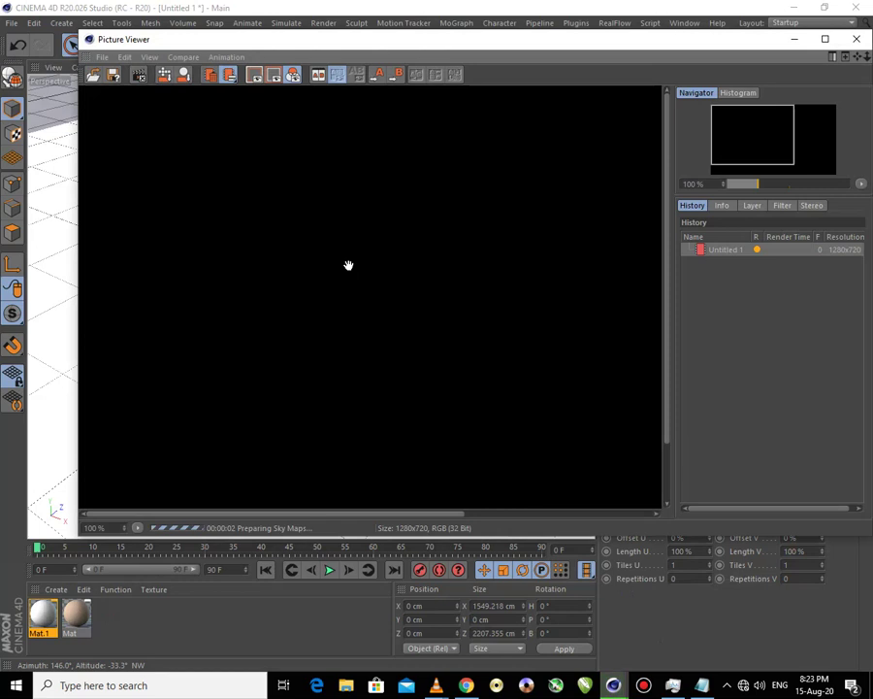
scroll(345, 278, down, 1)
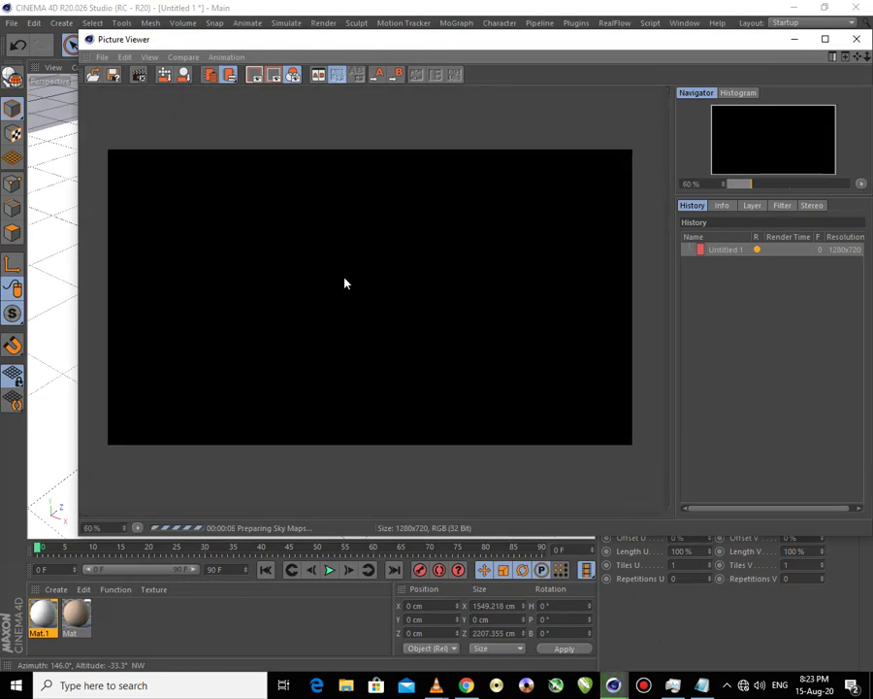